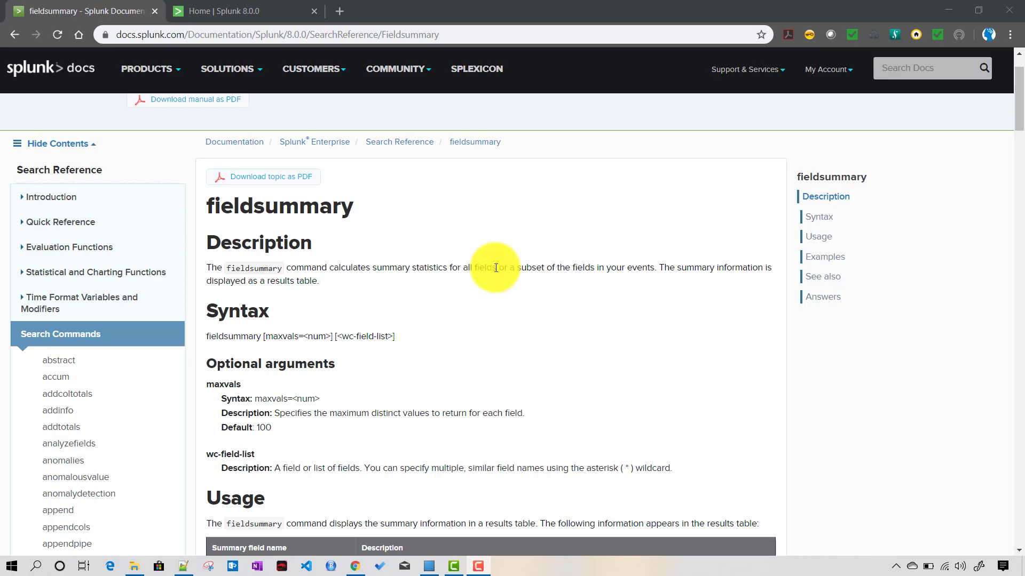
# - Leave the fieldsummary docs and go to the Splunk Enterprise home page
pyautogui.click(232, 20)
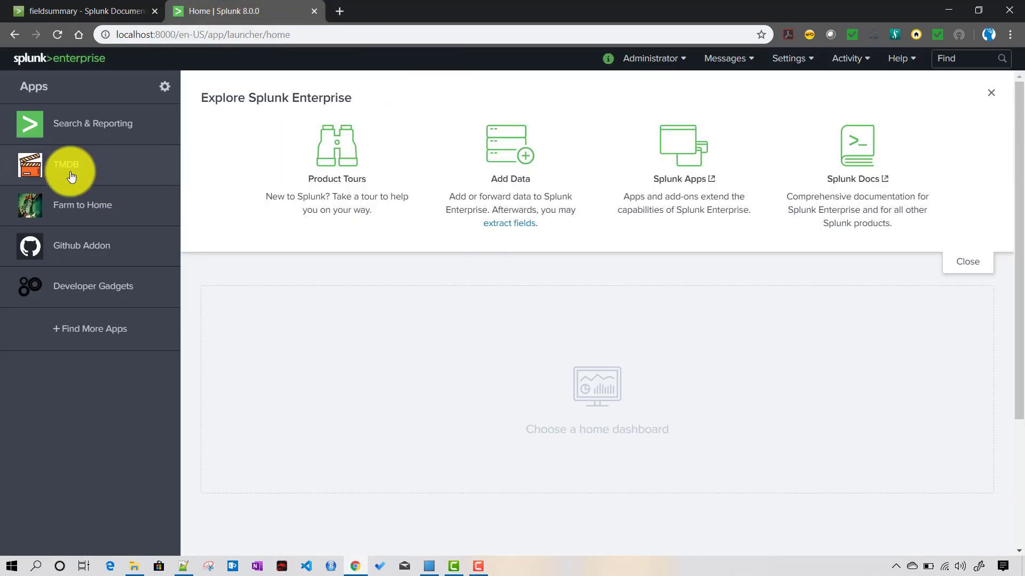
# - In the TMDB app, enter the search index="tmdb_index" using autocomplete
pyautogui.click(54, 170)
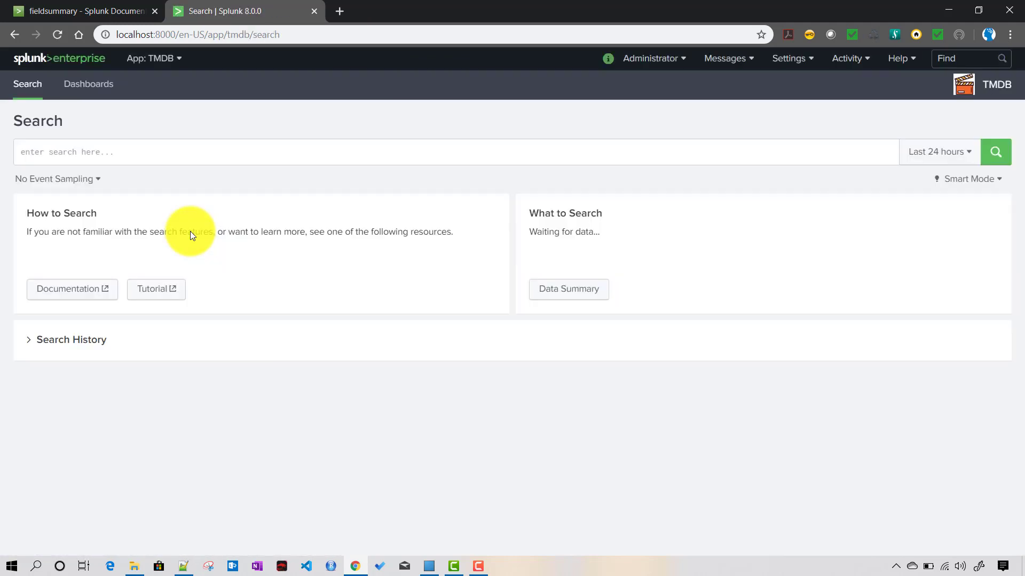
pyautogui.click(138, 150)
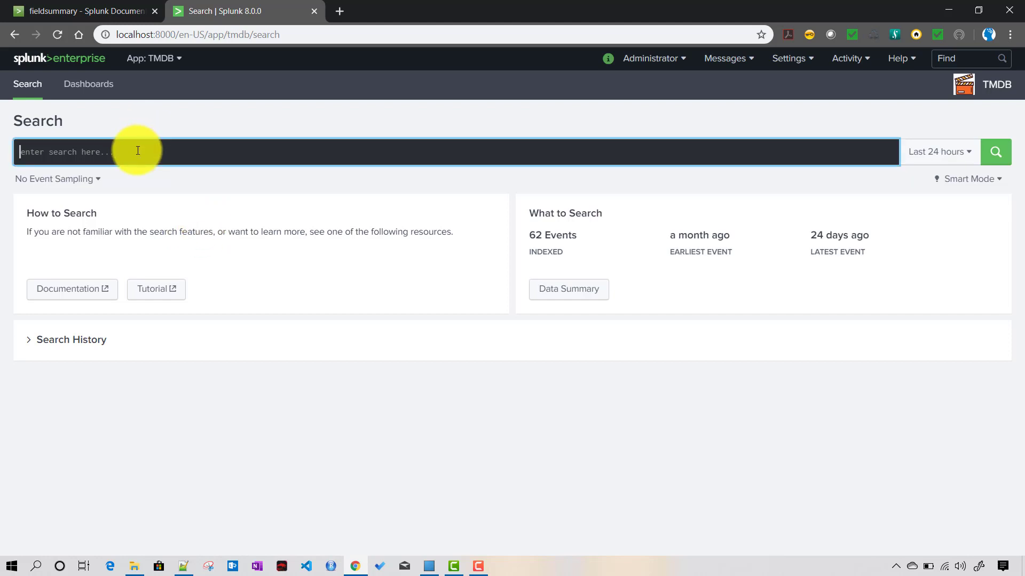
pyautogui.write('index')
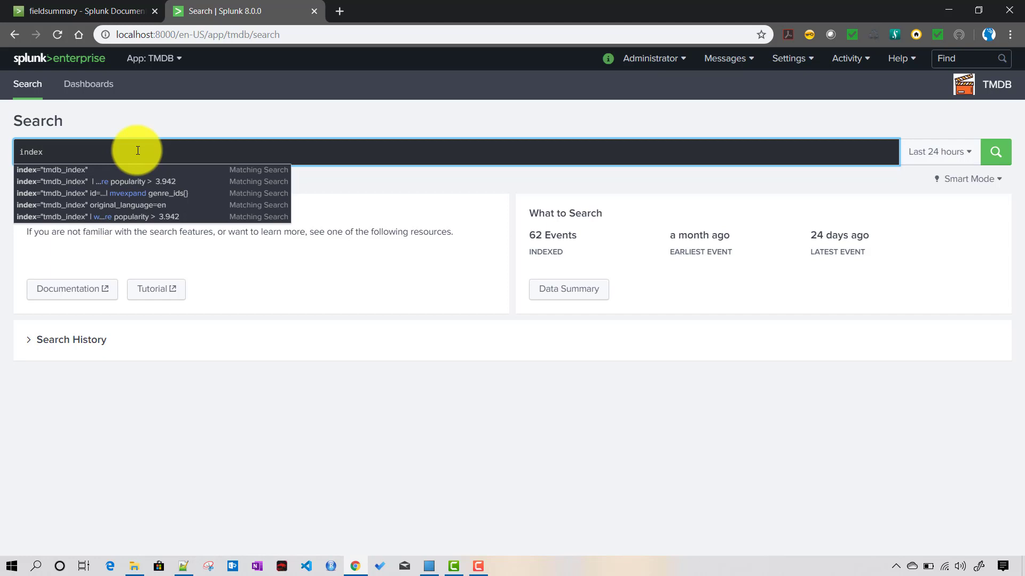
pyautogui.press('Return')
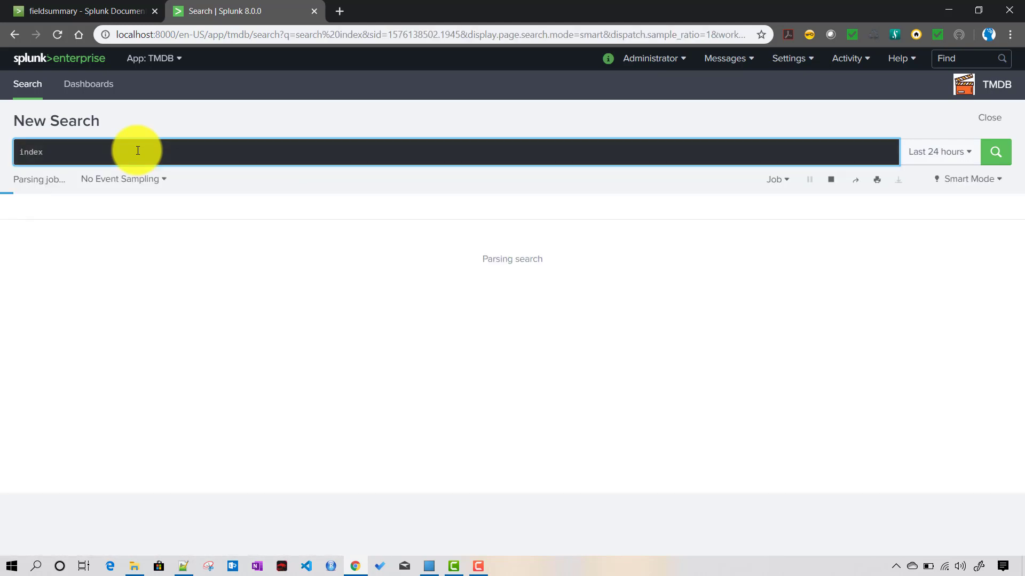
pyautogui.write('=tm')
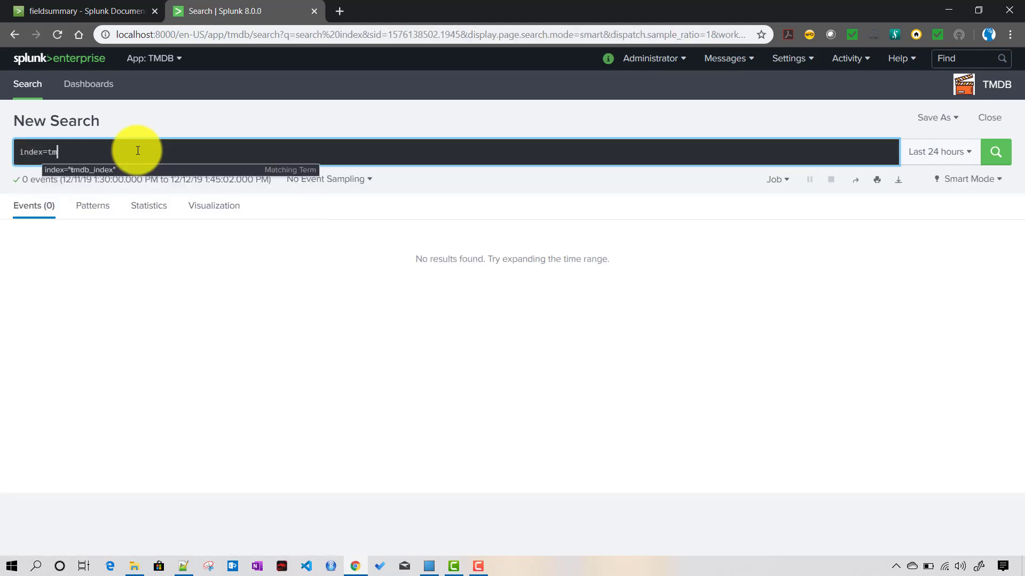
pyautogui.write('db_')
pyautogui.press('Down')
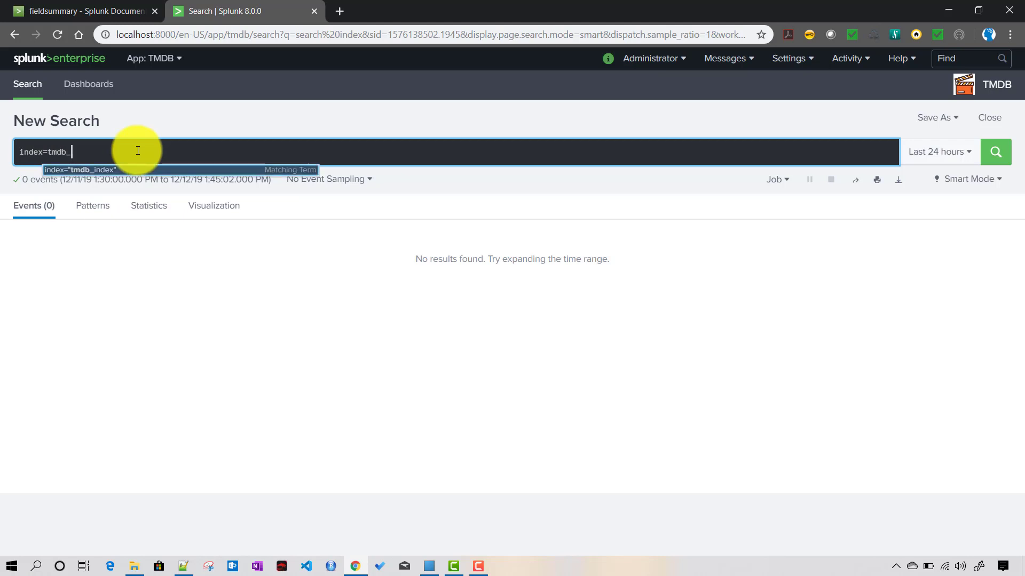
pyautogui.press('Return')
# - Rerun the search over All time, returning 393 events
pyautogui.click(937, 163)
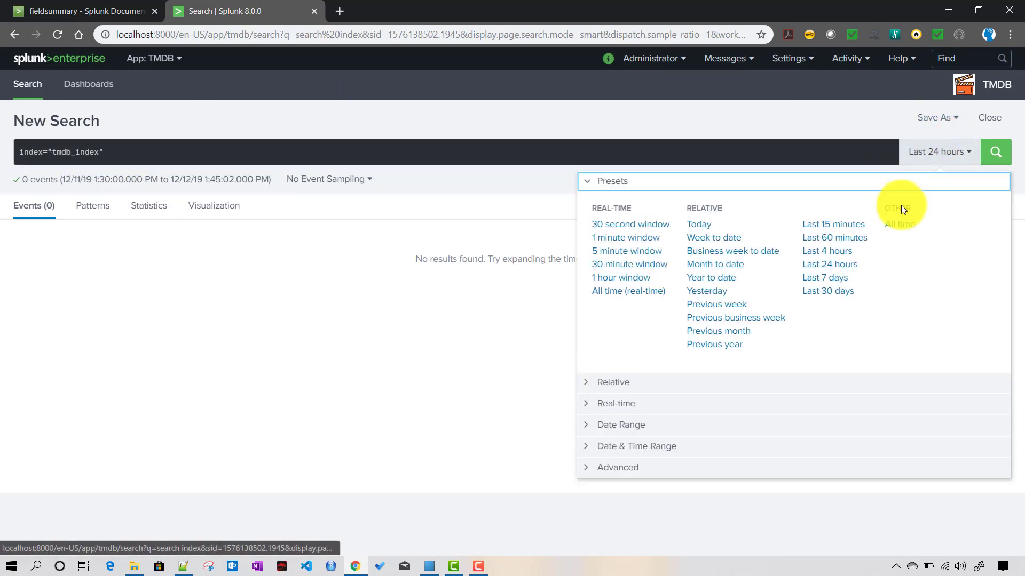
pyautogui.click(904, 227)
pyautogui.click(998, 163)
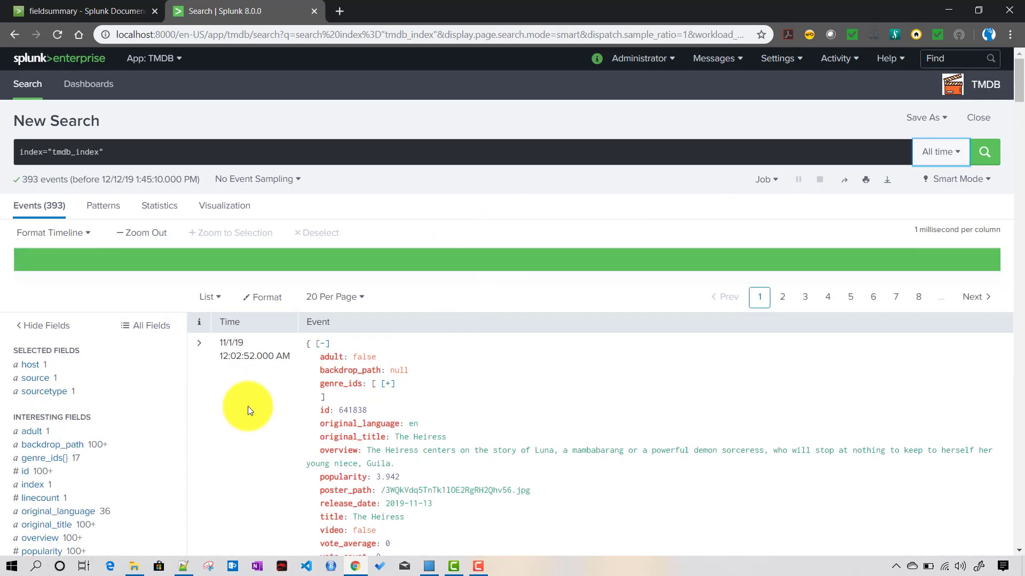
pyautogui.scroll(-1, 247, 405)
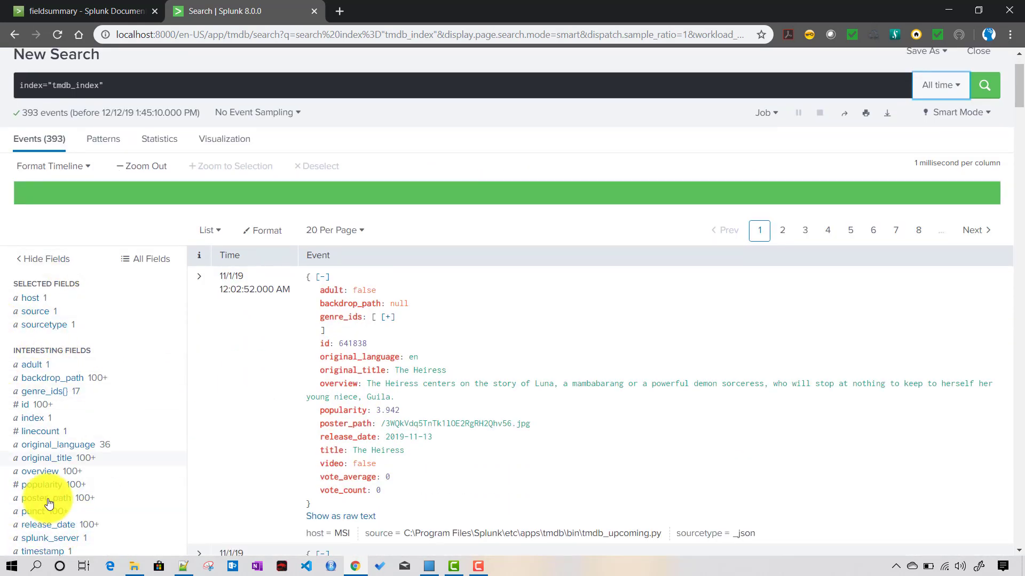
pyautogui.scroll(-3, 80, 470)
pyautogui.scroll(2, 146, 454)
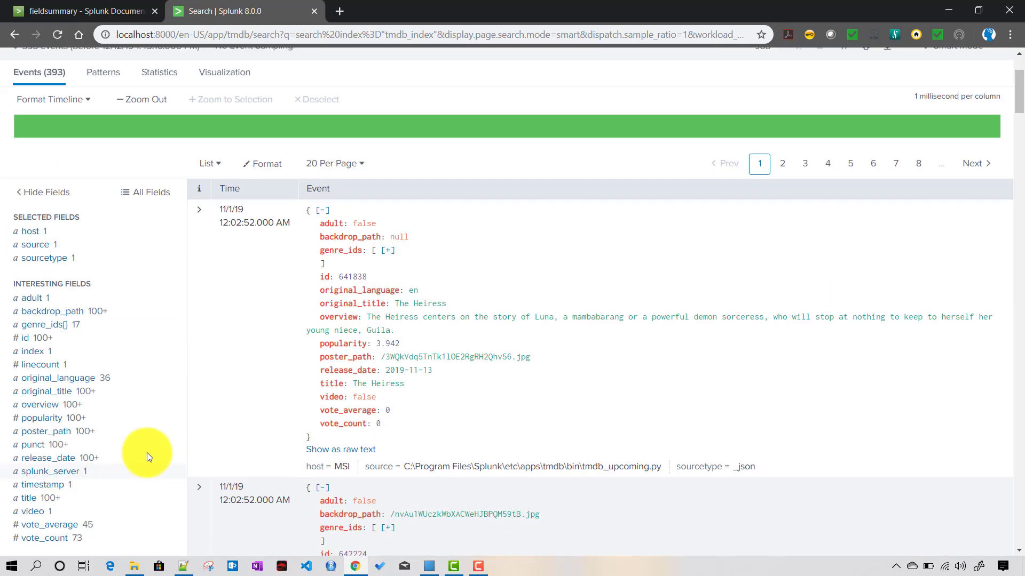
pyautogui.scroll(2, 150, 374)
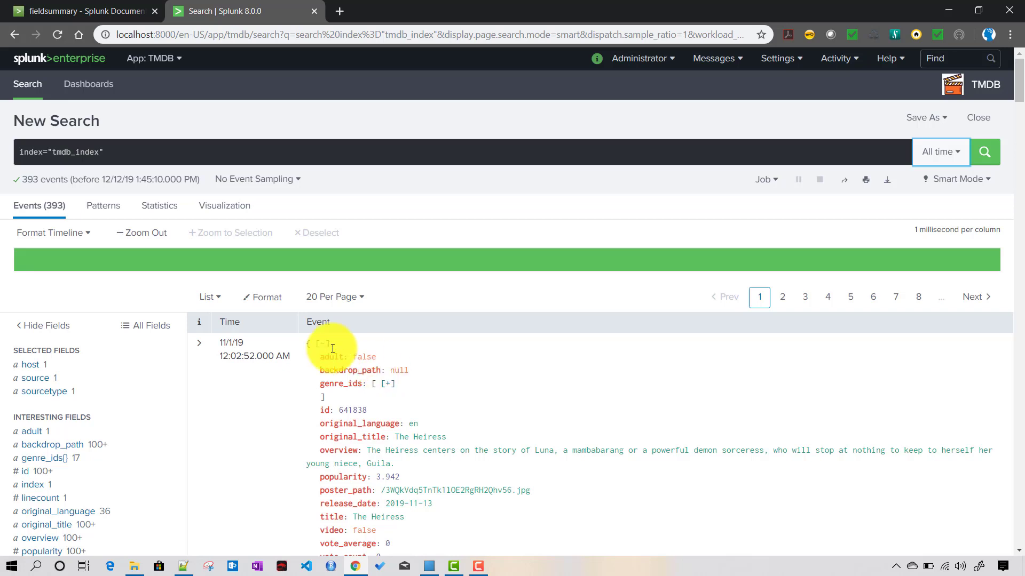
# - Add a second search line starting with a pipe after index="tmdb_index"
pyautogui.click(135, 156)
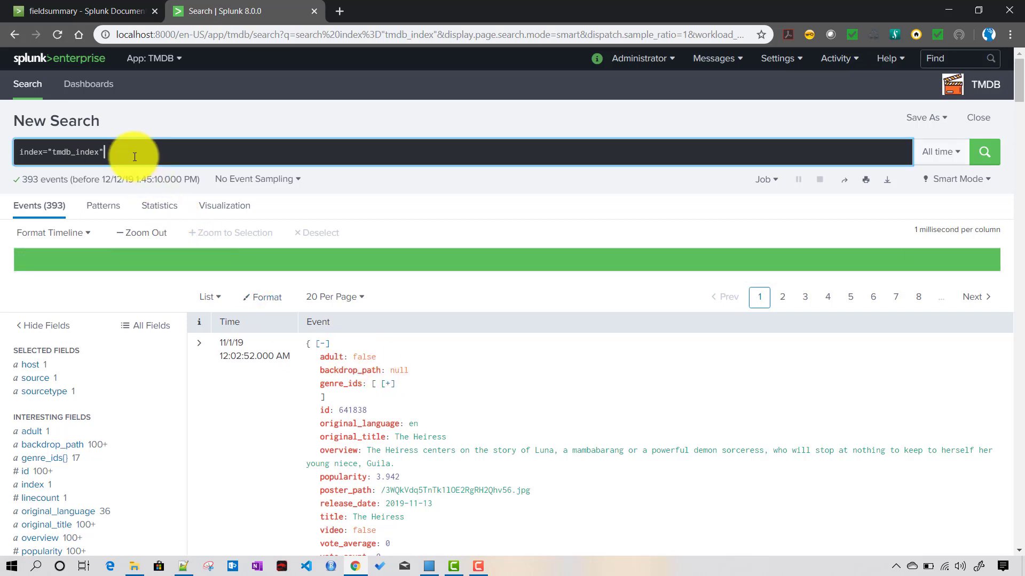
pyautogui.hotkey('shift', 'Return')
pyautogui.write('|')
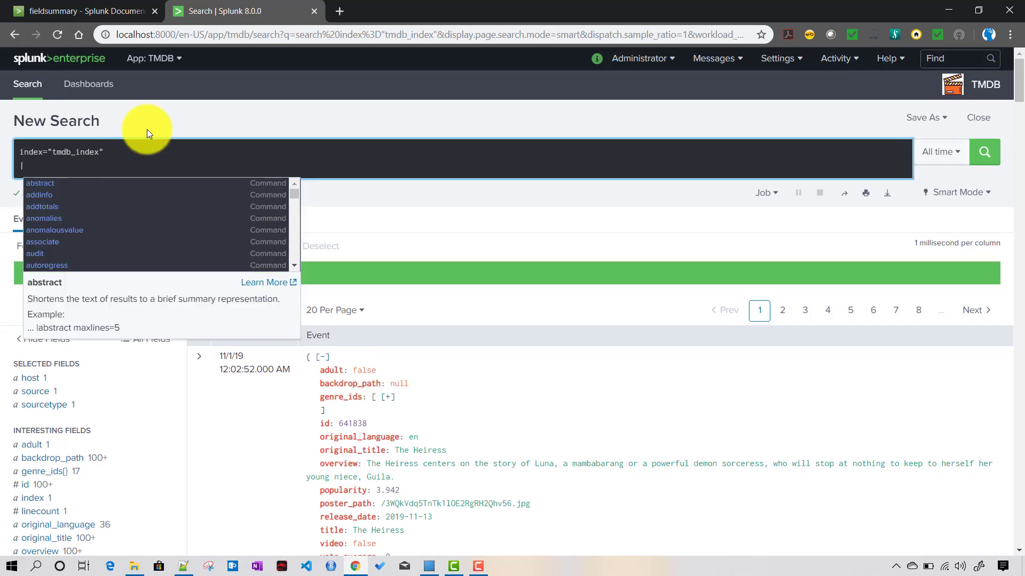
# - Check the maxvals and <wc-field-list> arguments in the fieldsummary docs syntax
pyautogui.click(115, 11)
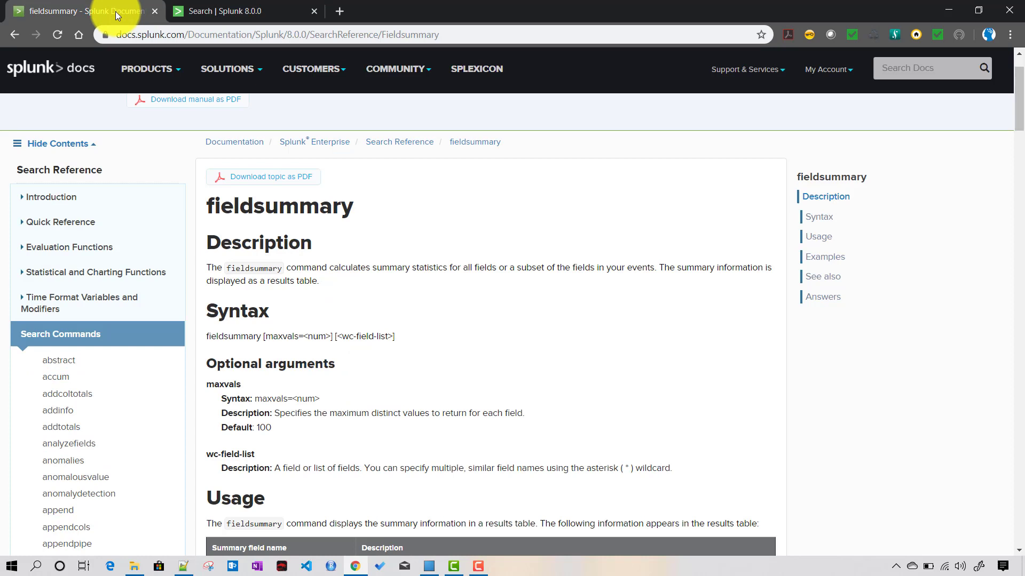
pyautogui.doubleClick(277, 337)
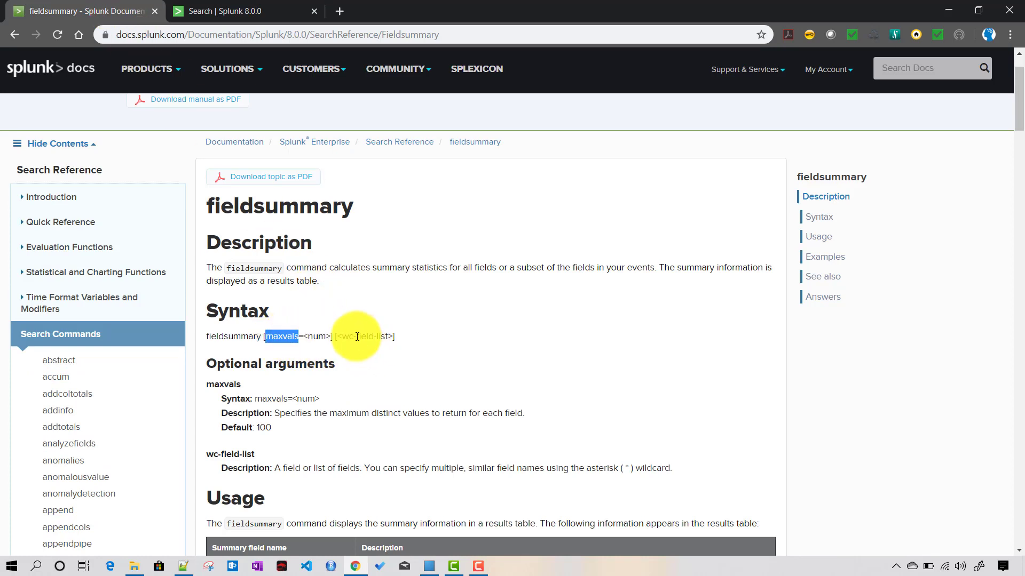
pyautogui.moveTo(338, 337); pyautogui.dragTo(394, 340)
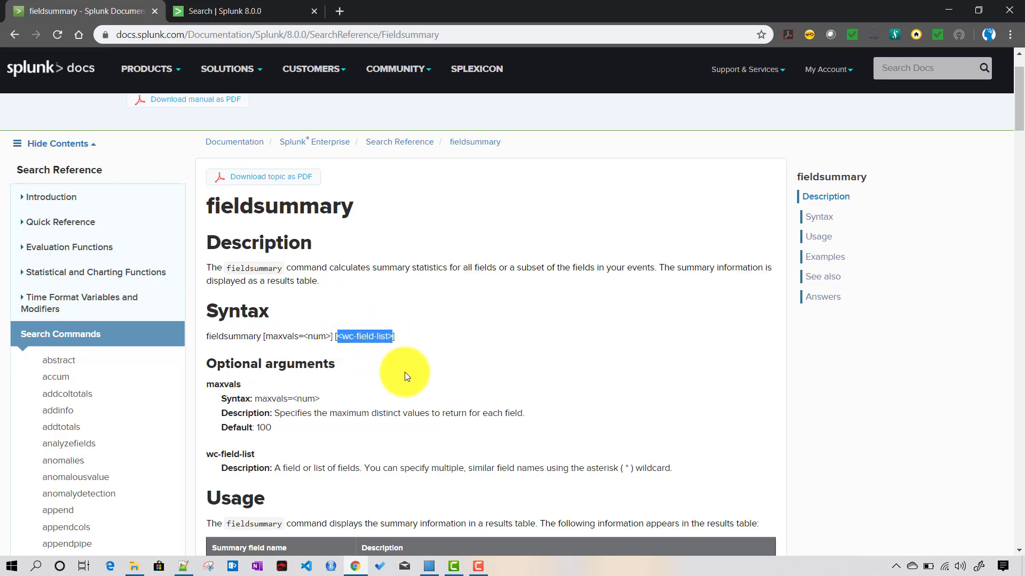
pyautogui.click(214, 11)
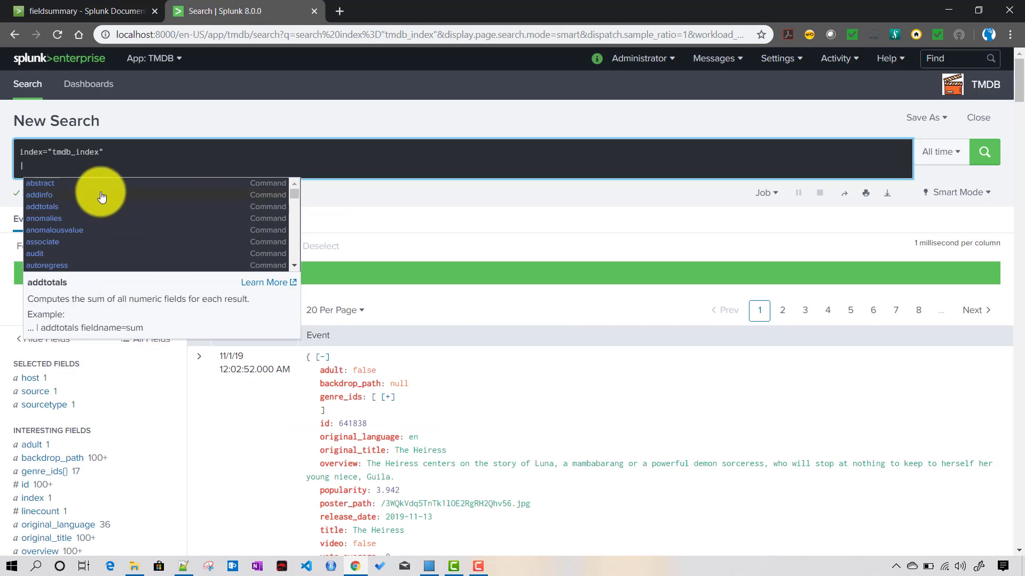
# - Append the fieldsummary command and run it, giving a 24-row per-field statistics table
pyautogui.write('i')
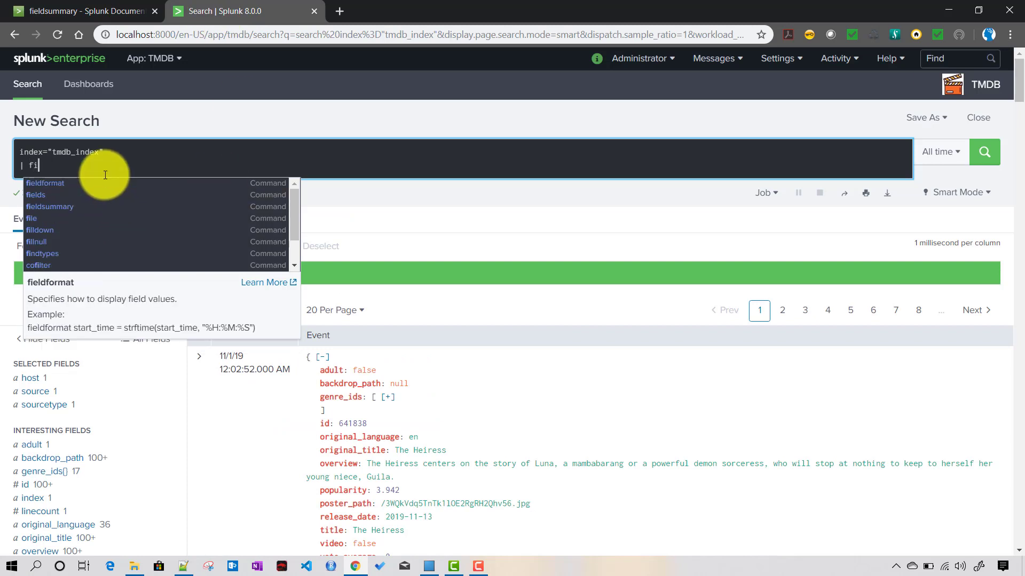
pyautogui.press('Down')
pyautogui.press('Down')
pyautogui.press('Return')
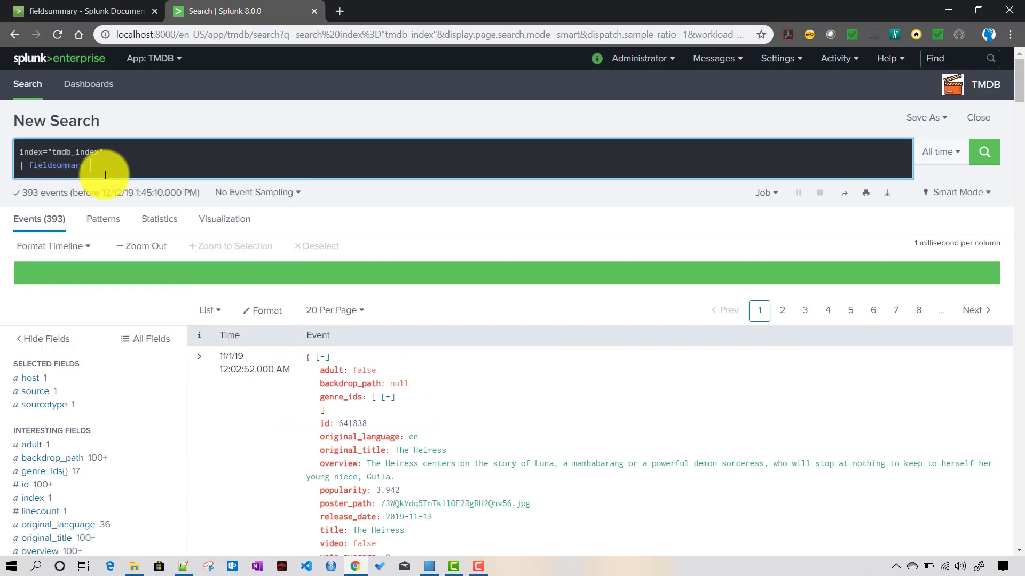
pyautogui.press('Return')
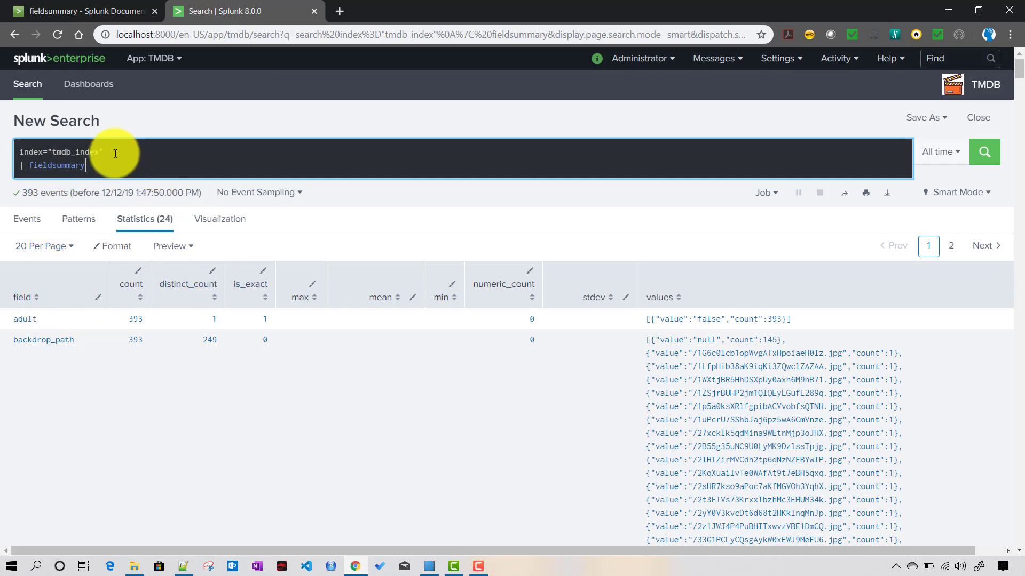
pyautogui.moveTo(115, 143); pyautogui.dragTo(1, 155)
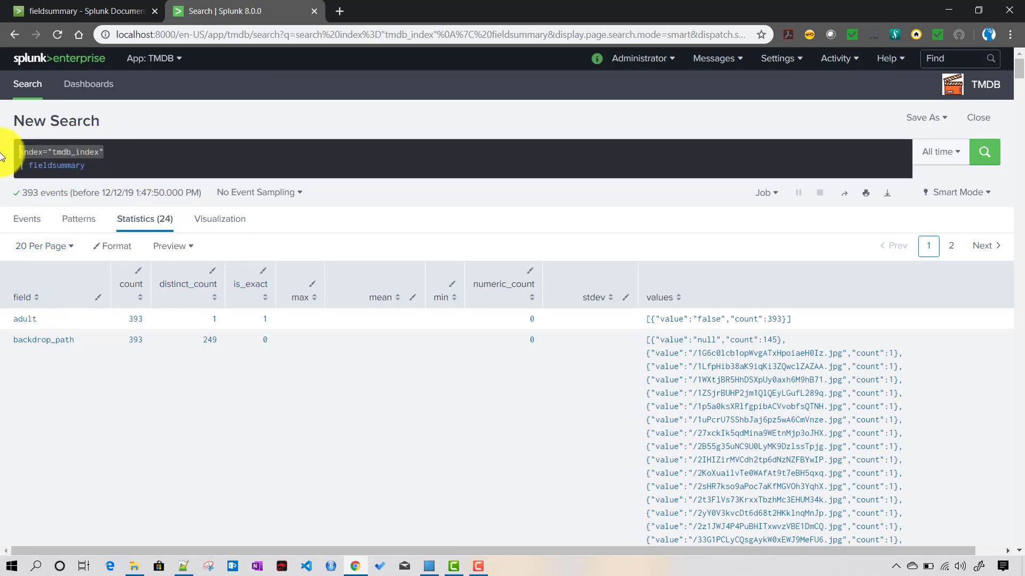
pyautogui.click(122, 158)
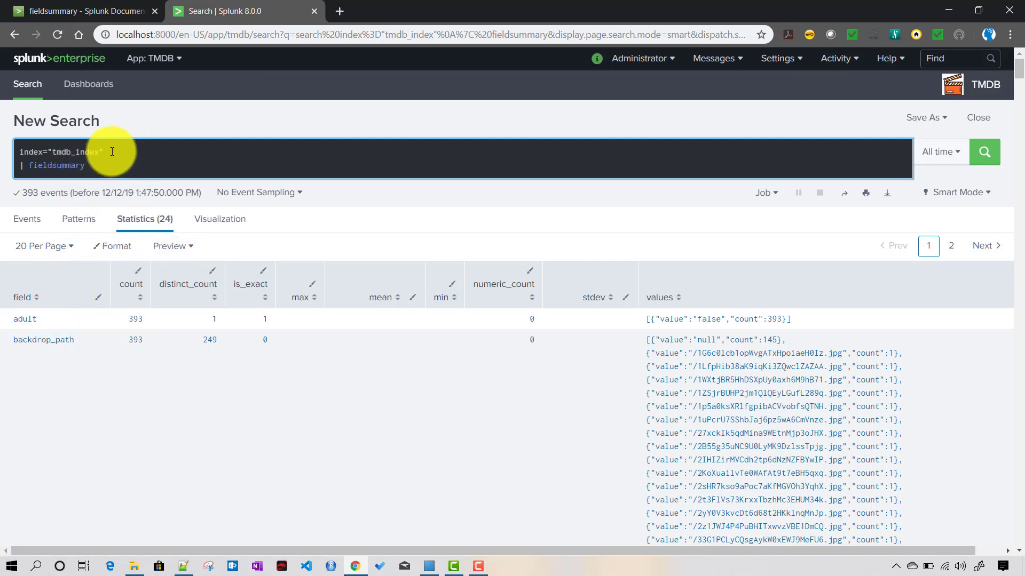
pyautogui.scroll(-2, 146, 443)
pyautogui.scroll(-1, 147, 443)
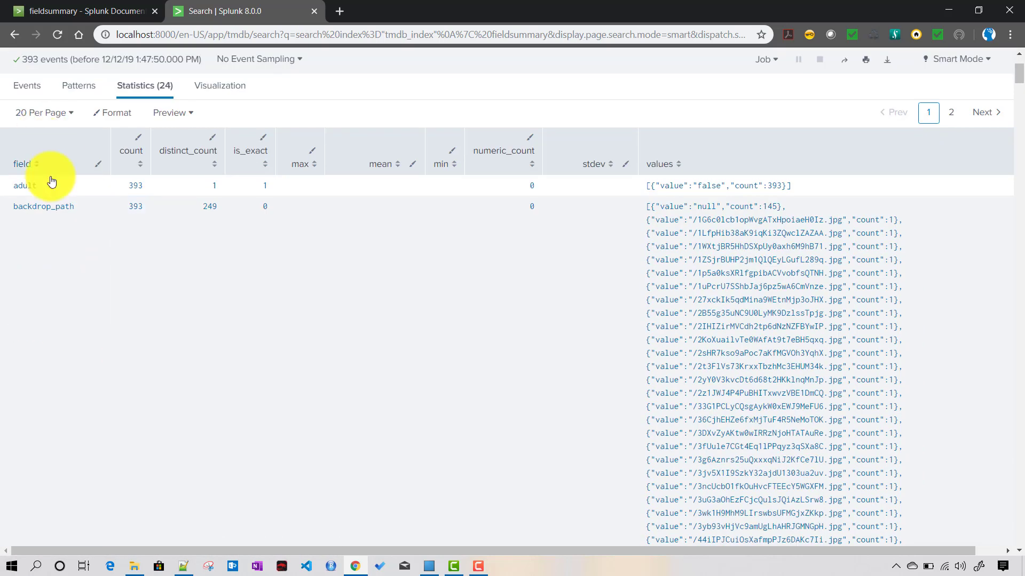
pyautogui.scroll(-1, 165, 386)
pyautogui.scroll(-20, 165, 387)
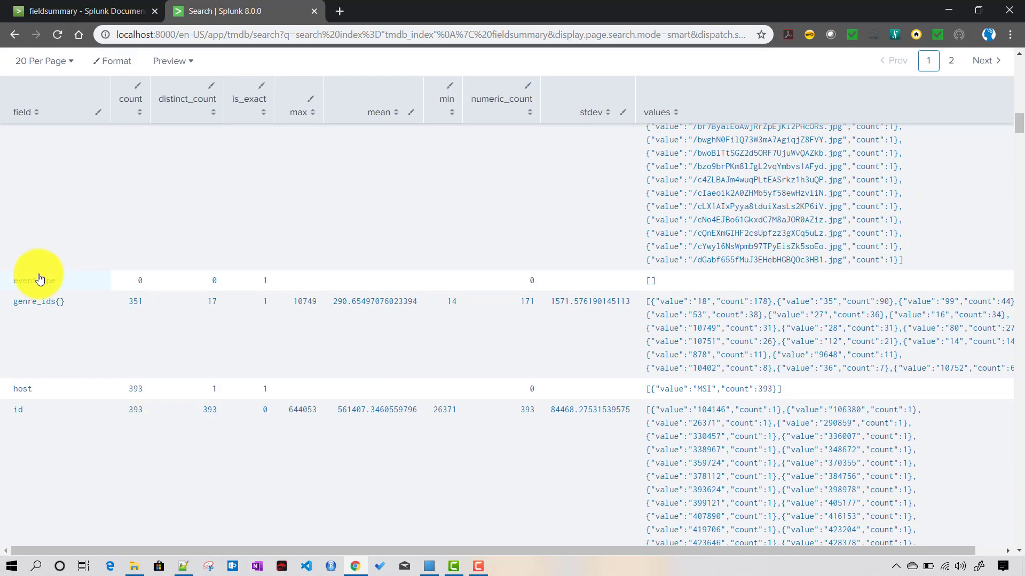
pyautogui.scroll(-4, 96, 406)
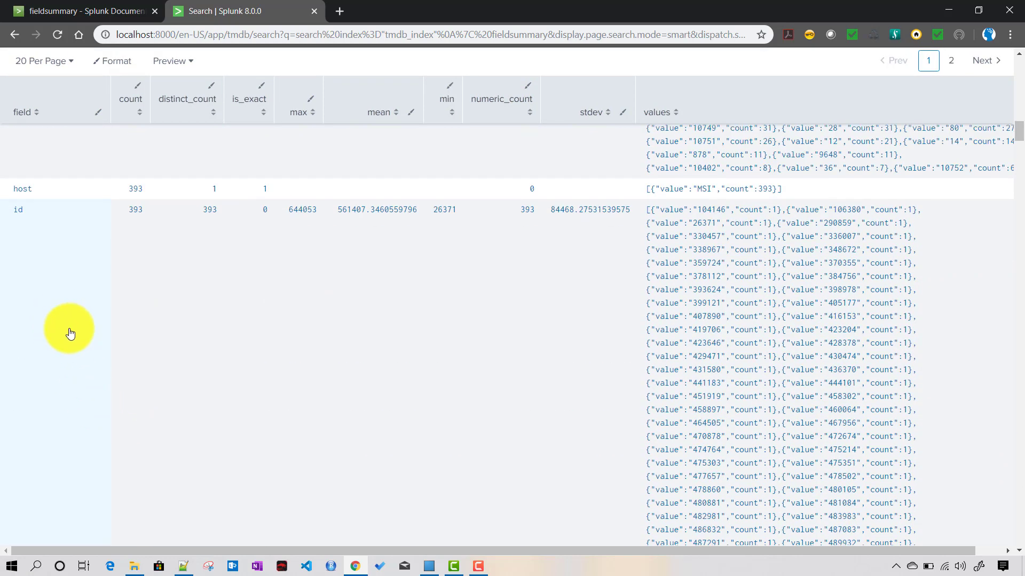
pyautogui.scroll(-6, 82, 411)
pyautogui.scroll(20, 92, 408)
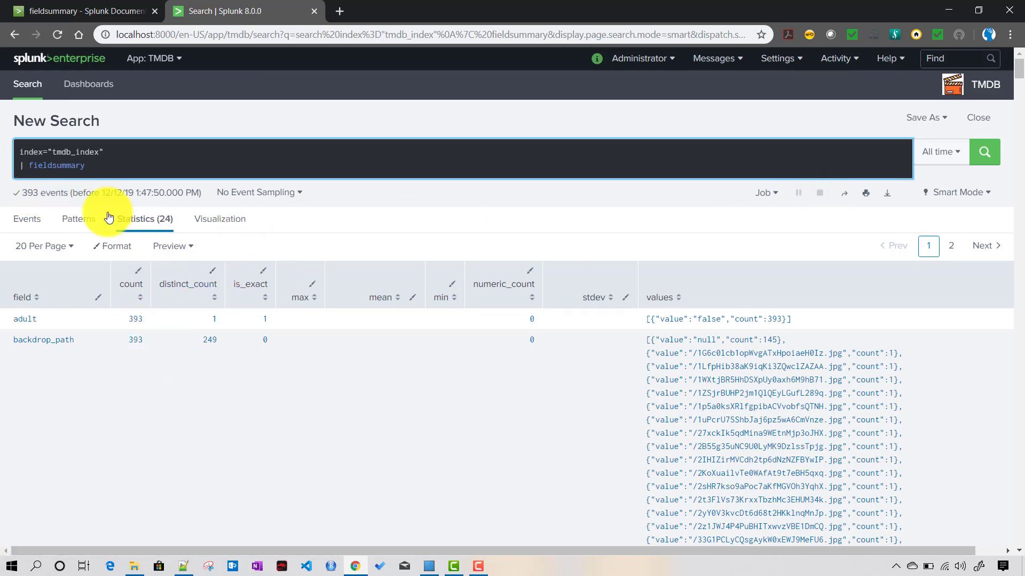
pyautogui.doubleClick(29, 192)
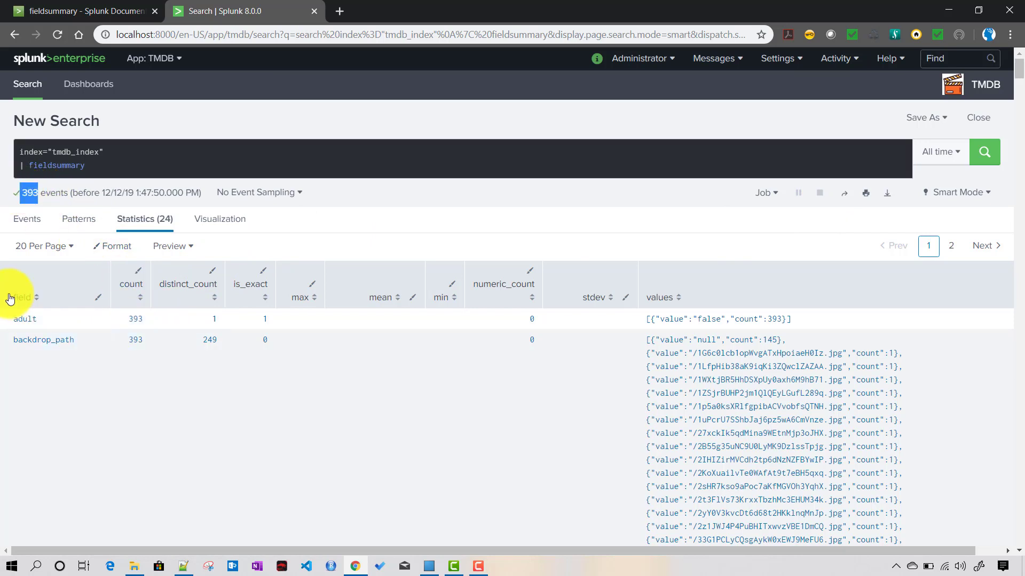
pyautogui.scroll(-15, 63, 443)
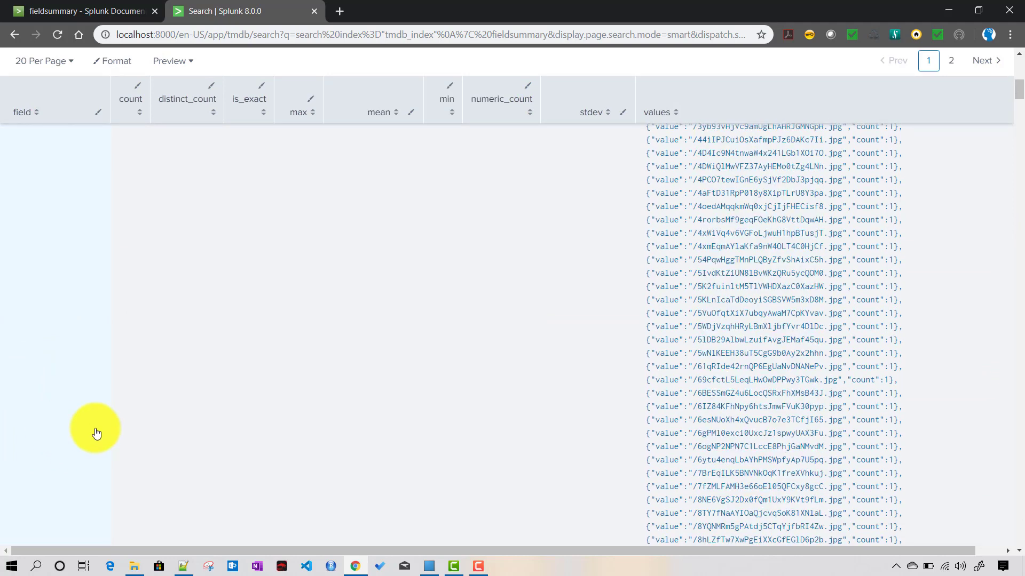
pyautogui.scroll(15, 91, 430)
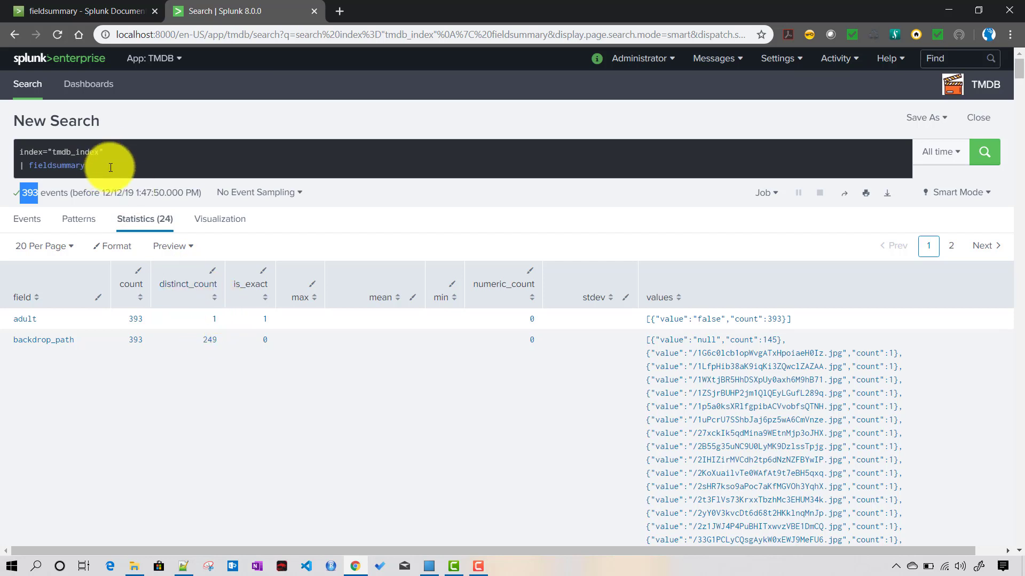
pyautogui.click(107, 16)
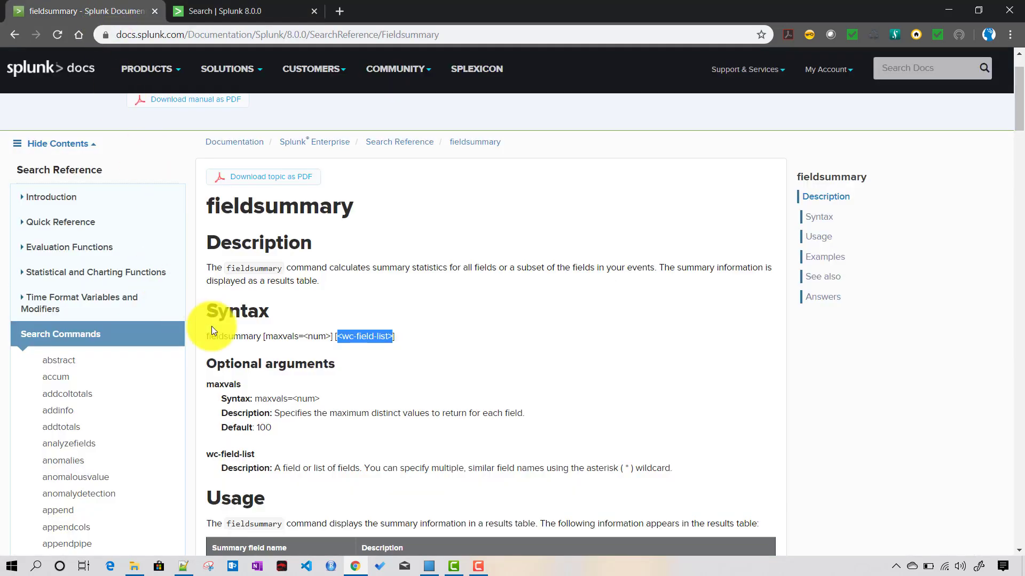
# - Review the maxvals syntax, default of 100 and description, then go back to the results
pyautogui.doubleClick(284, 336)
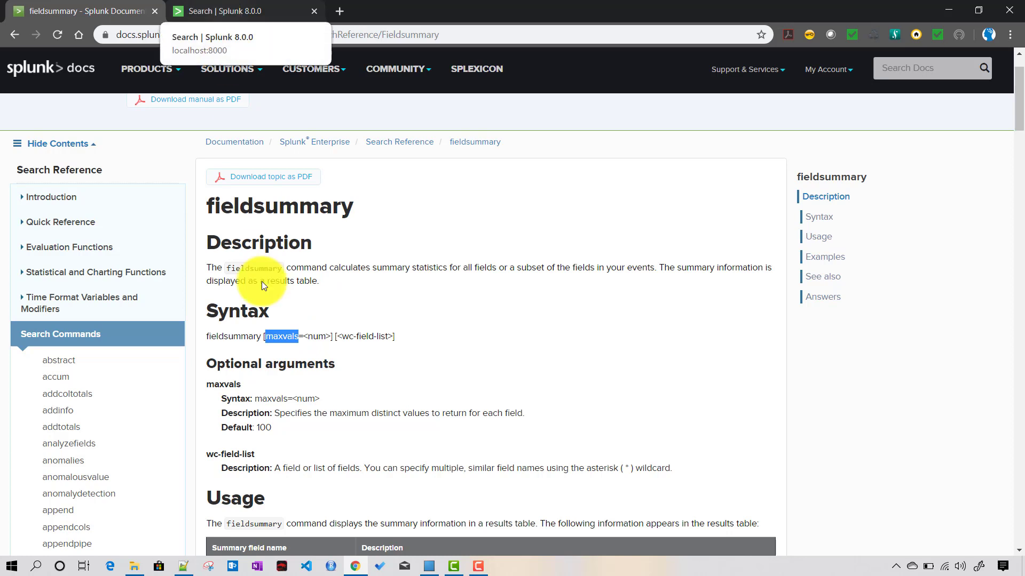
pyautogui.doubleClick(264, 427)
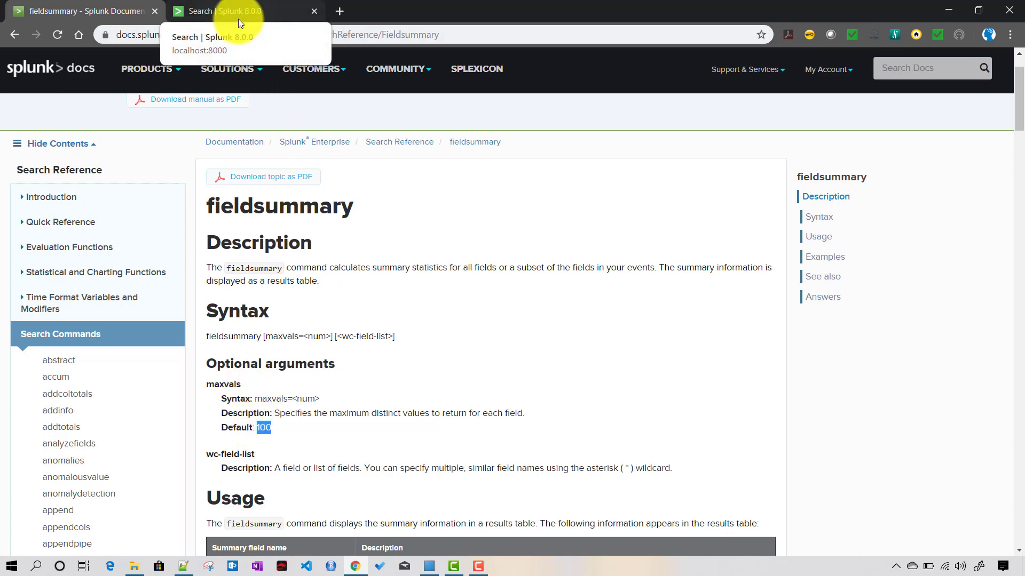
pyautogui.click(276, 414)
pyautogui.moveTo(276, 414); pyautogui.dragTo(537, 418)
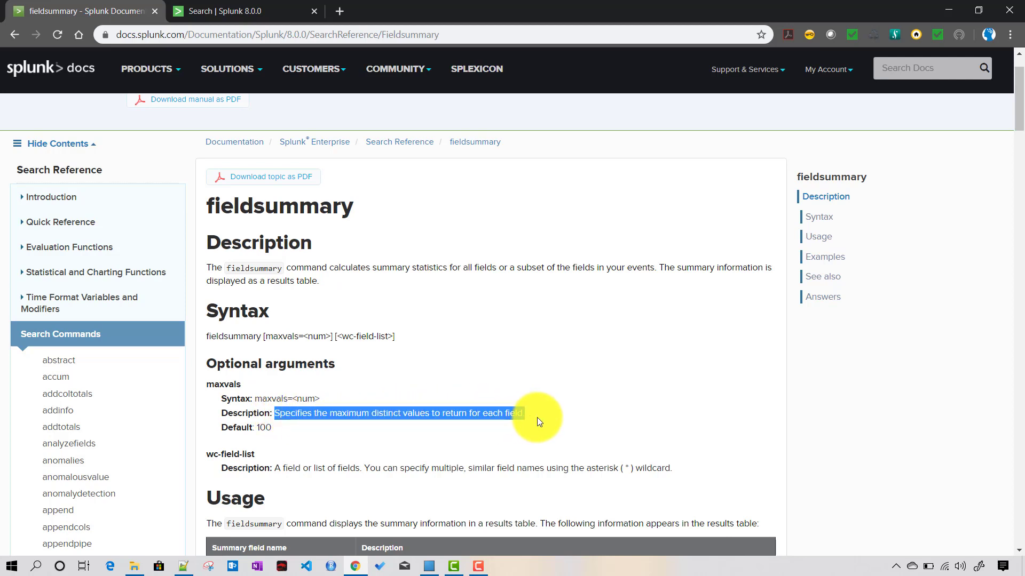
pyautogui.click(252, 15)
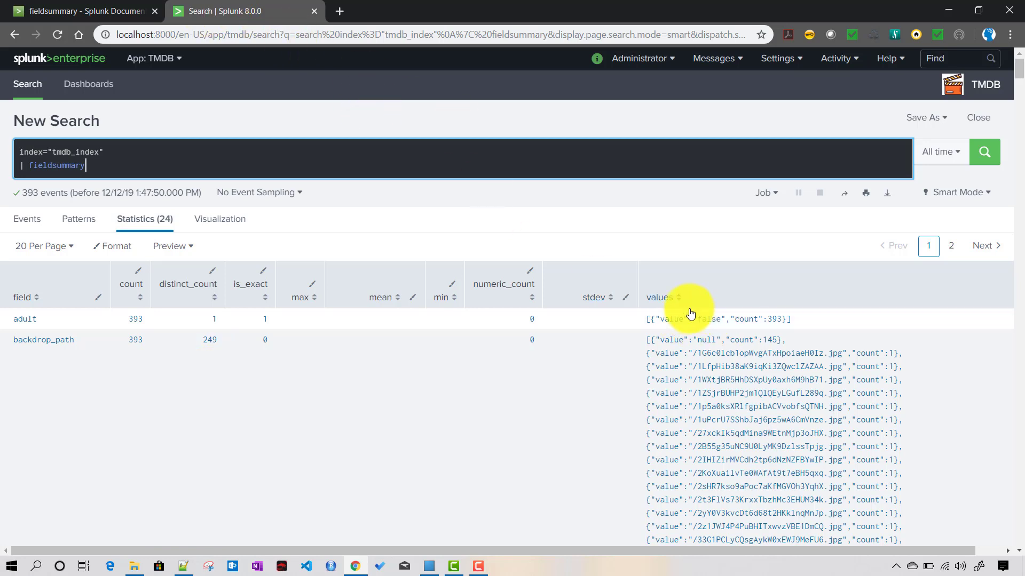
pyautogui.scroll(-3, 717, 392)
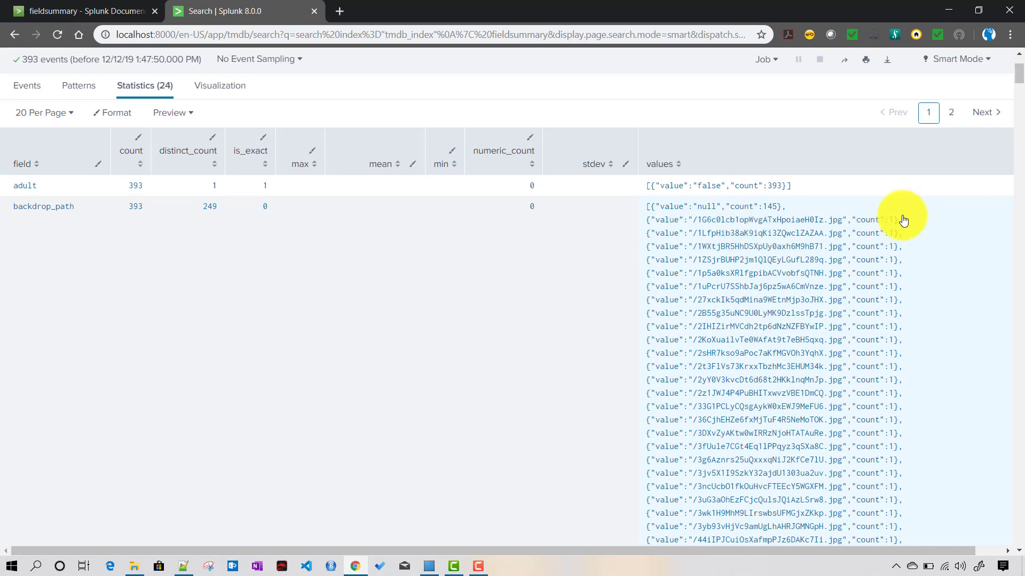
pyautogui.scroll(2, 854, 433)
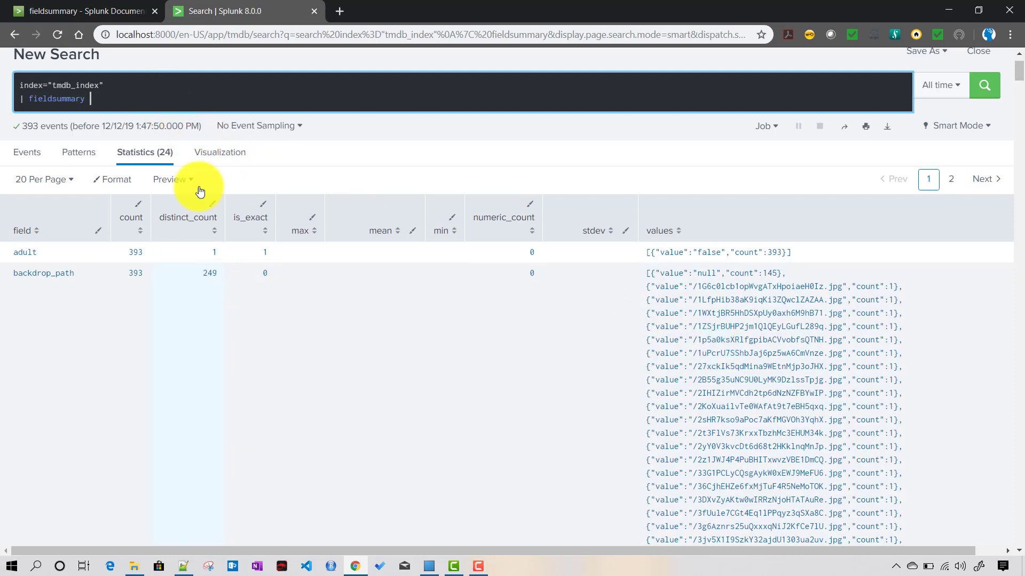
# - Add maxvals=400 to fieldsummary and rerun; backdrop_path now shows 249 distinct values
pyautogui.click(105, 12)
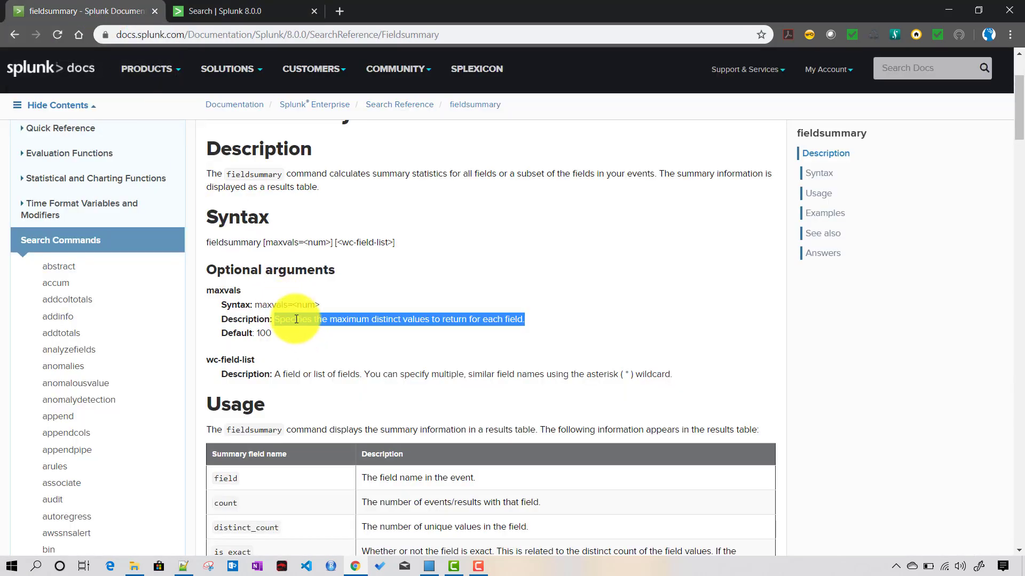
pyautogui.doubleClick(270, 304)
pyautogui.click(222, 12)
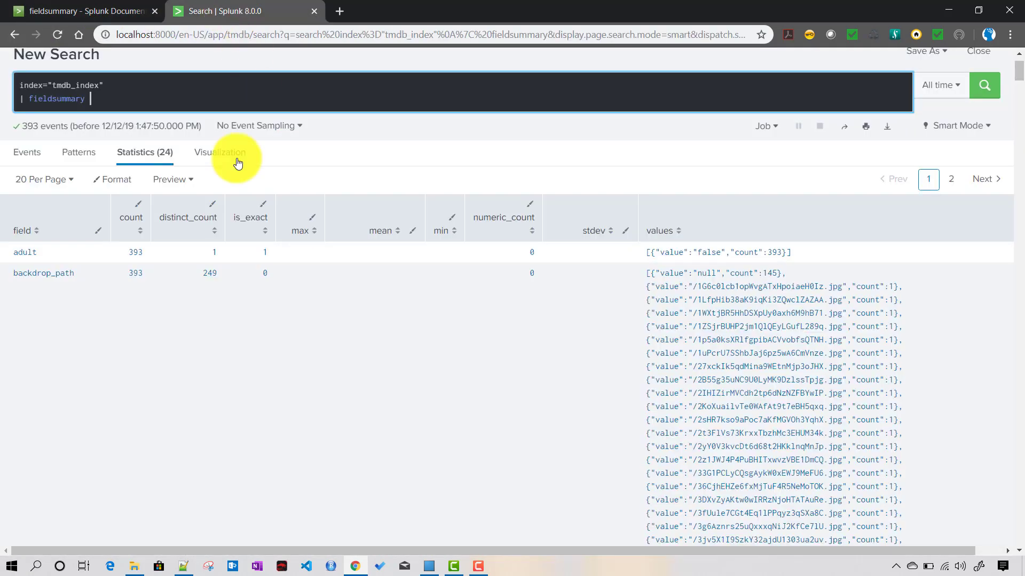
pyautogui.write('max')
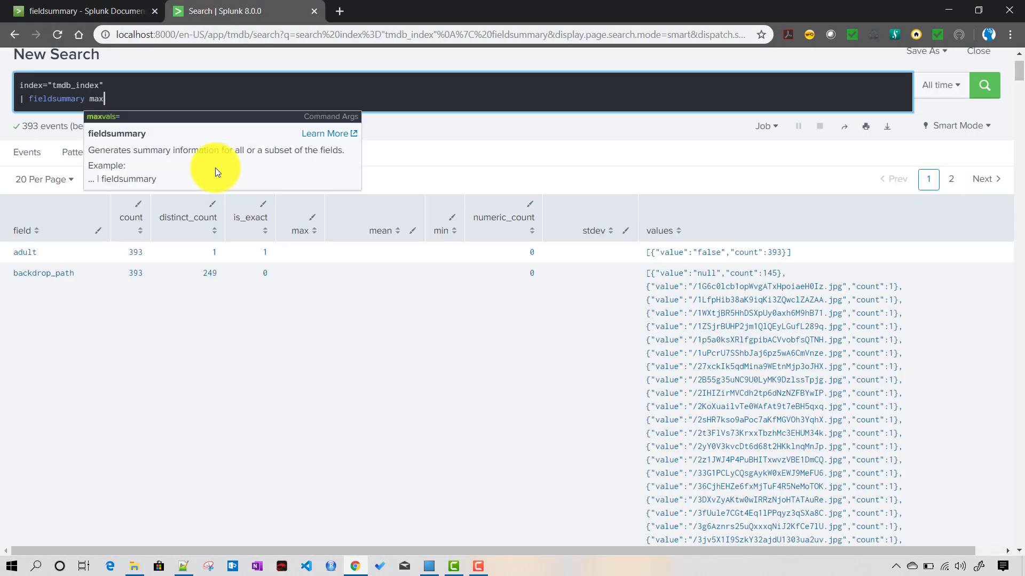
pyautogui.write('vals=400')
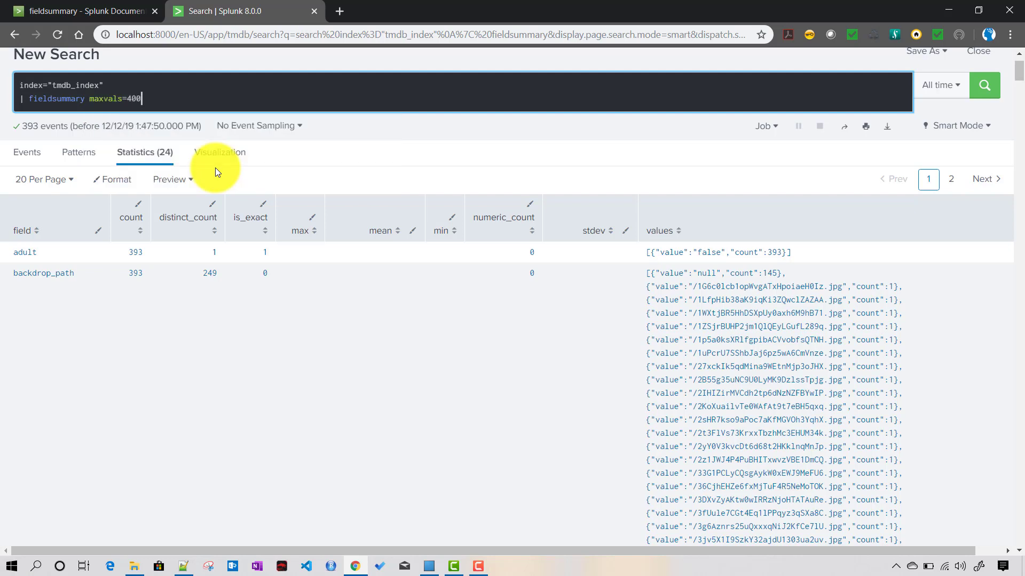
pyautogui.press('Return')
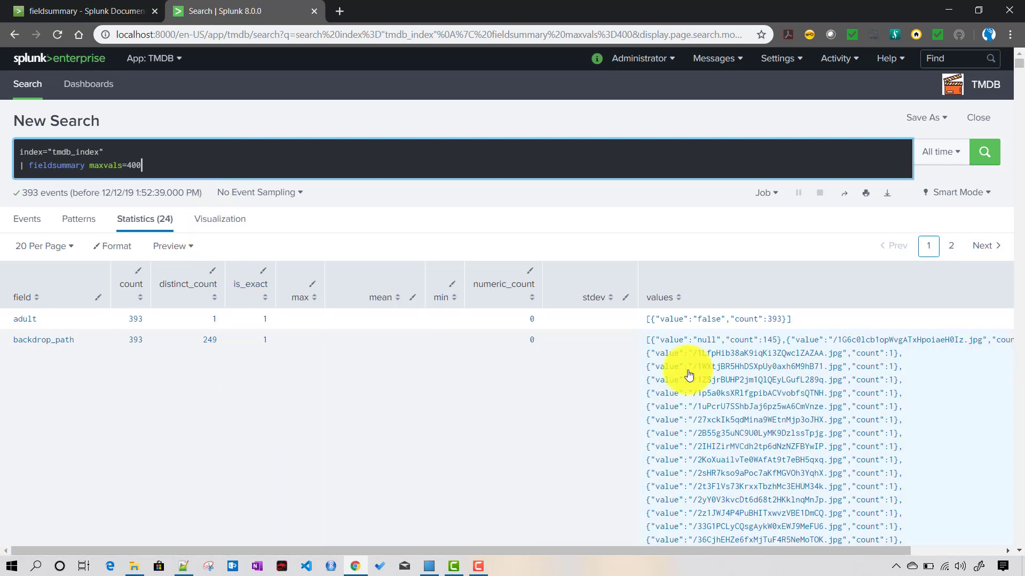
pyautogui.scroll(-20, 732, 430)
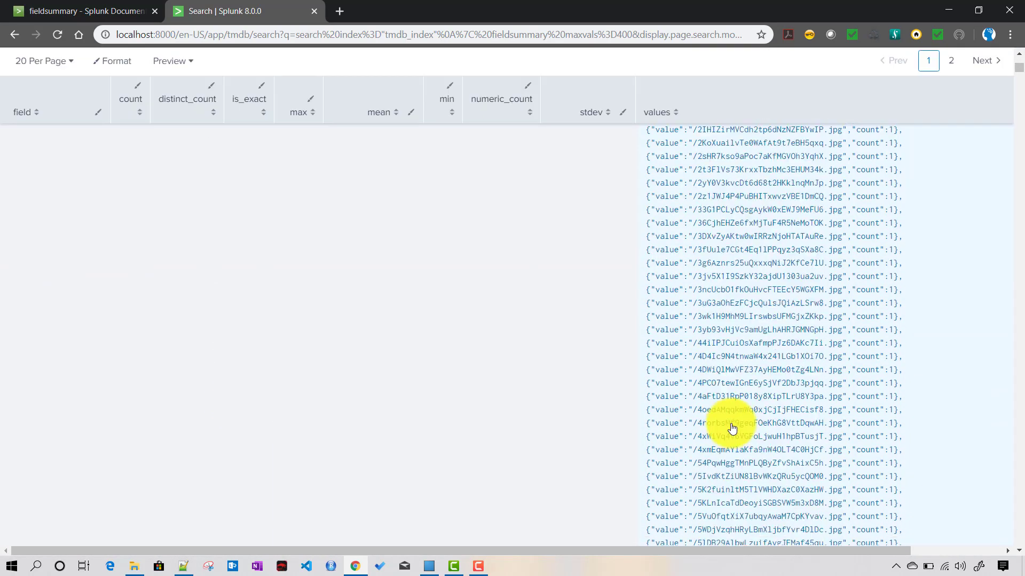
pyautogui.scroll(15, 732, 430)
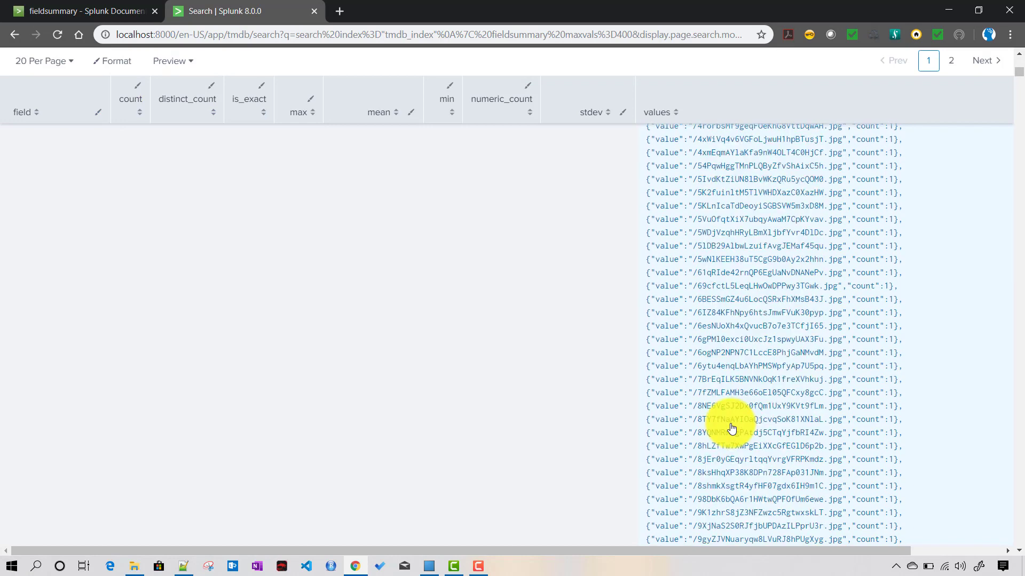
pyautogui.scroll(3, 732, 430)
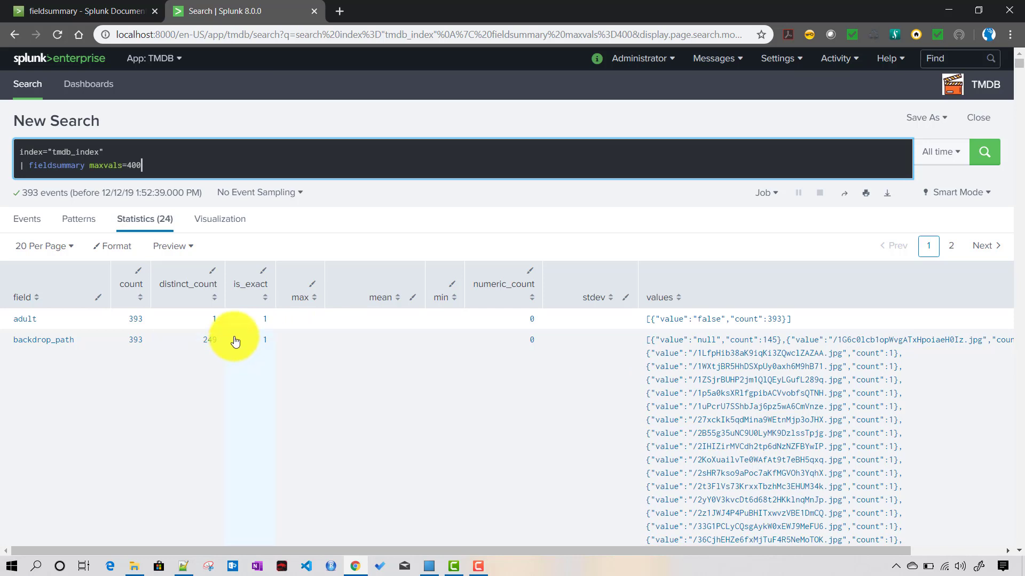
# - Sort the field summary by max, bringing id (max 644053, 393 distinct values) to the top
pyautogui.doubleClick(104, 168)
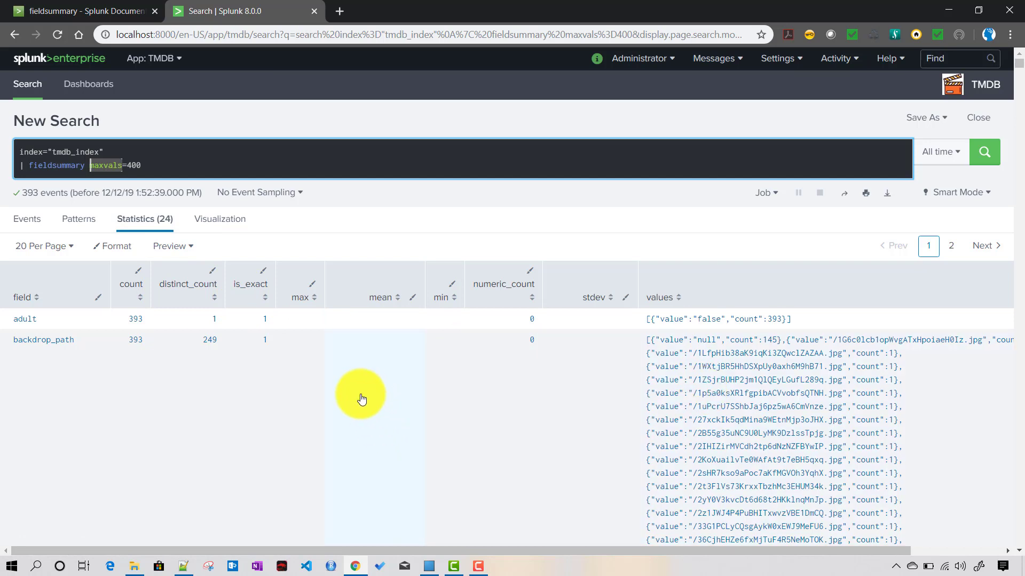
pyautogui.click(301, 309)
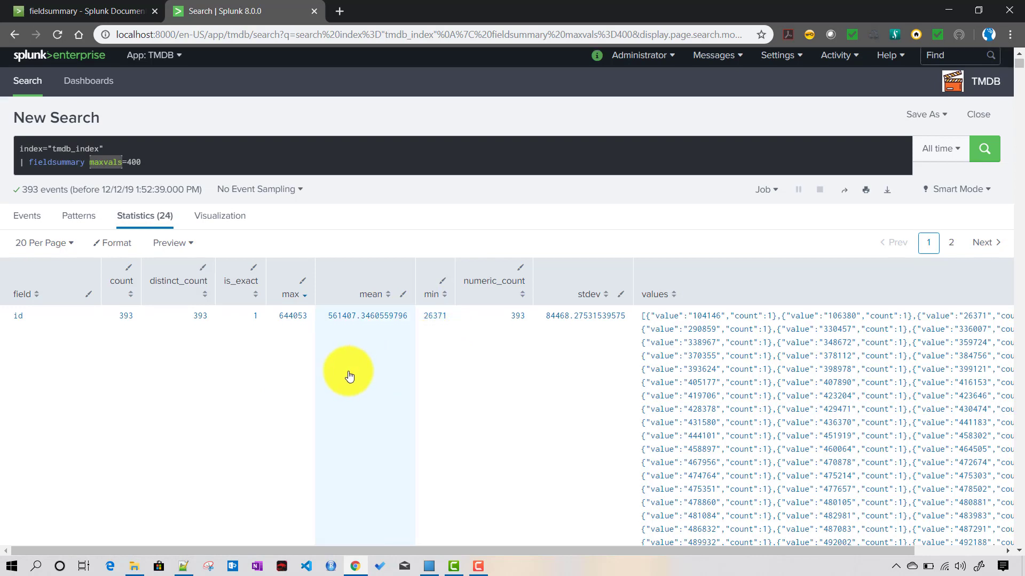
pyautogui.scroll(-1, 347, 368)
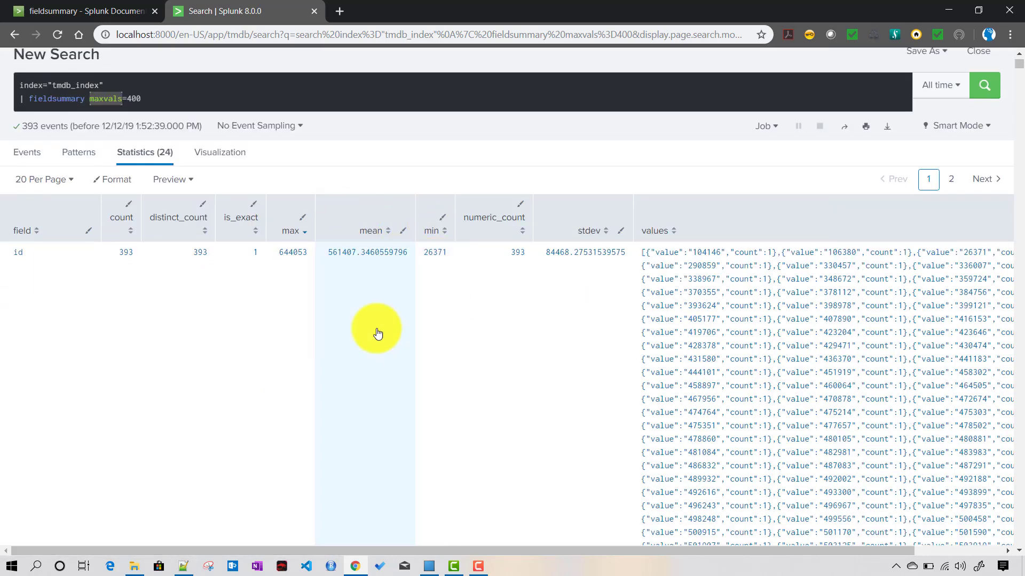
pyautogui.scroll(-5, 361, 403)
pyautogui.scroll(-20, 367, 402)
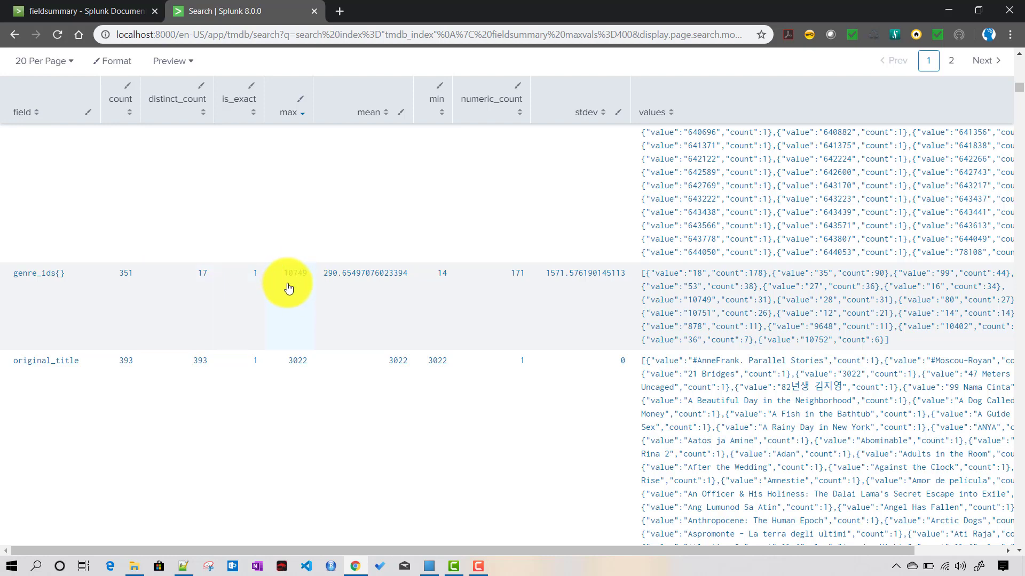
pyautogui.scroll(7, 398, 397)
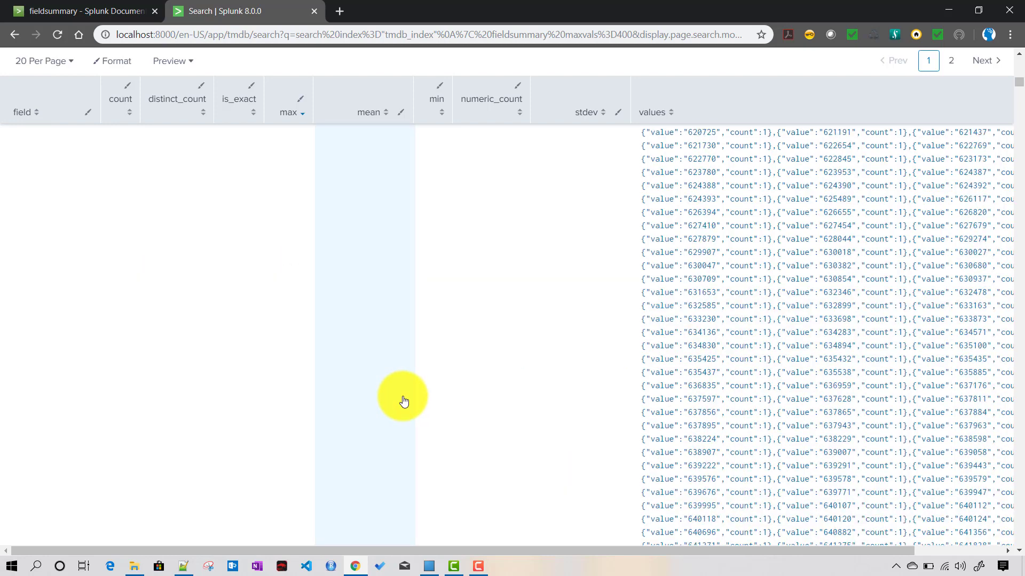
pyautogui.scroll(10, 404, 402)
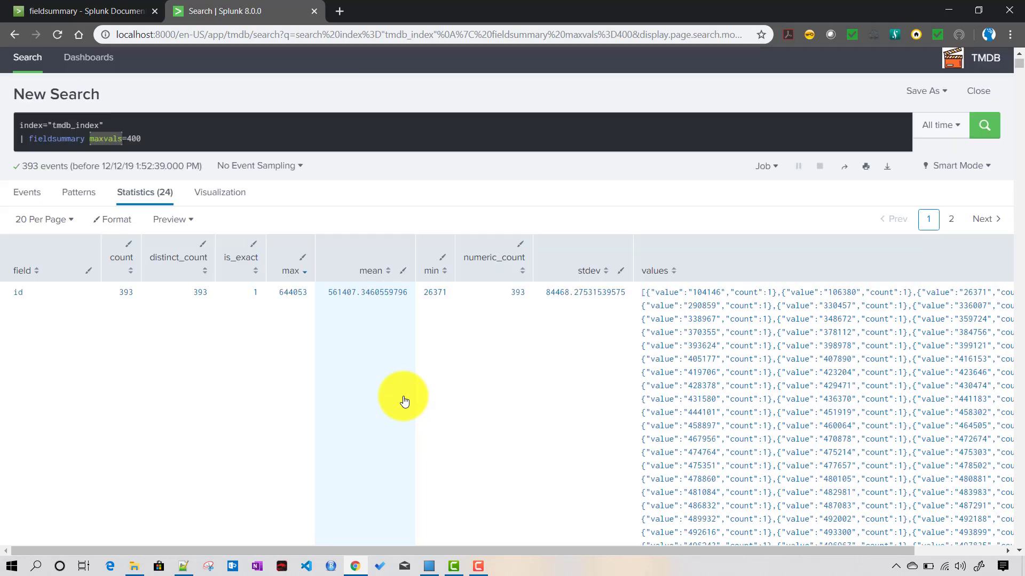
pyautogui.scroll(1, 404, 401)
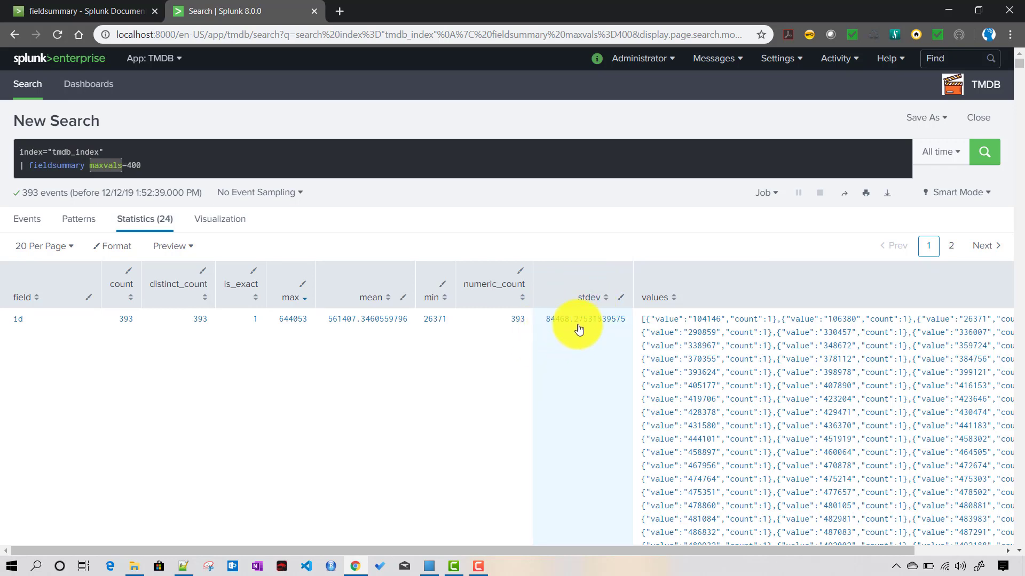
pyautogui.scroll(-1, 614, 361)
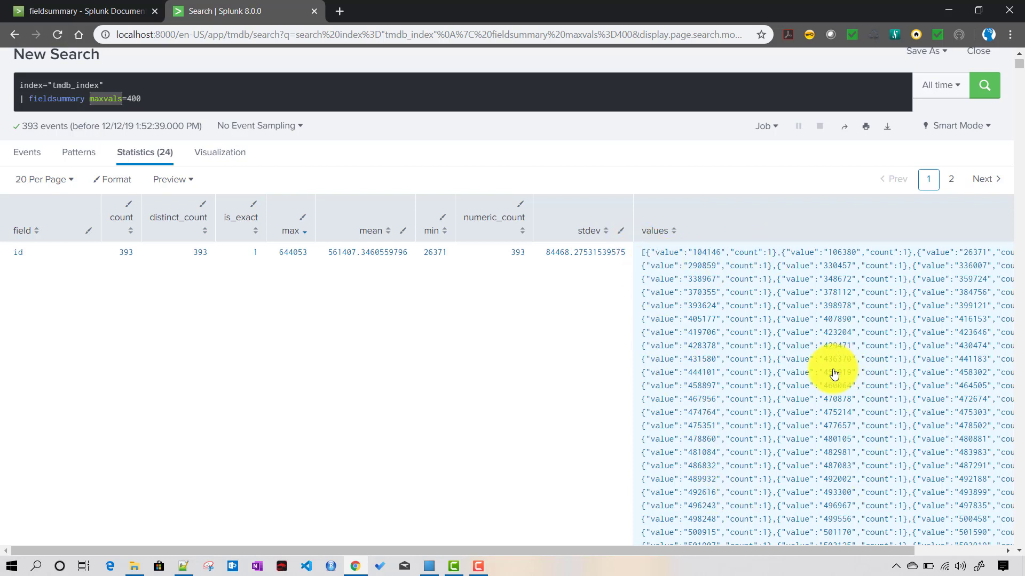
pyautogui.scroll(-5, 832, 372)
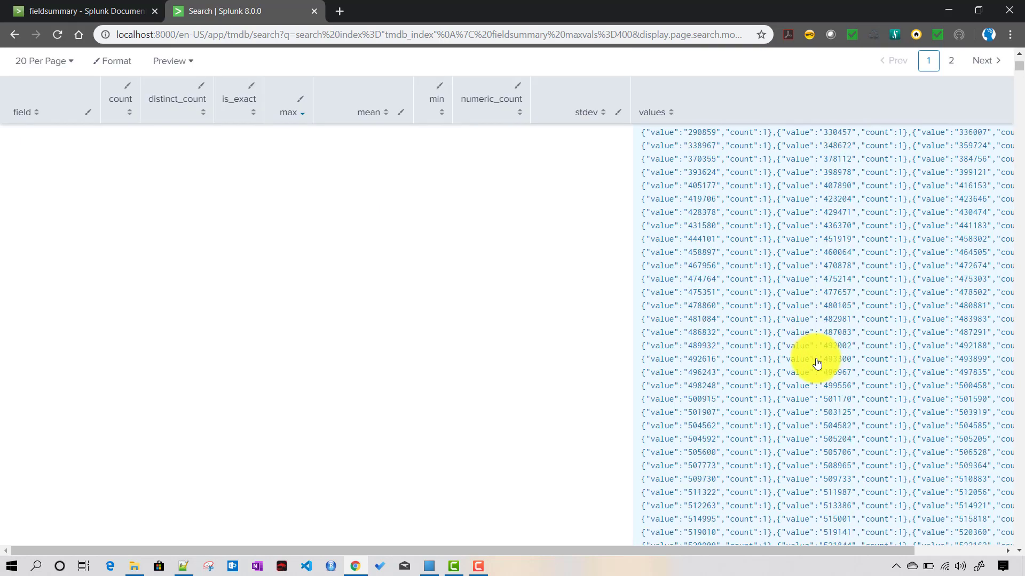
pyautogui.scroll(5, 817, 363)
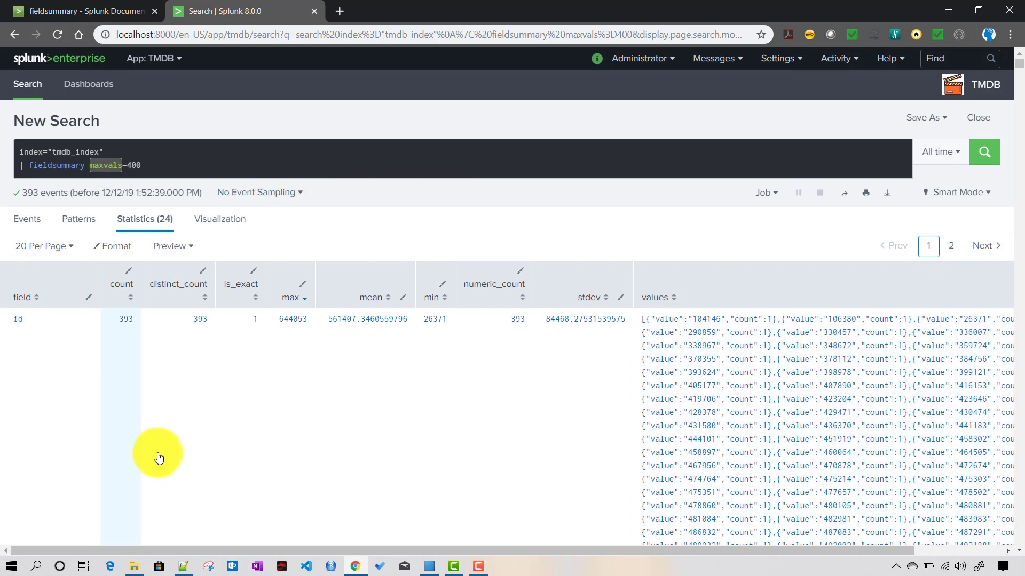
# - Limit fieldsummary to popularity: one row with 353 distinct values, max 224.483, mean 7.41
pyautogui.click(188, 170)
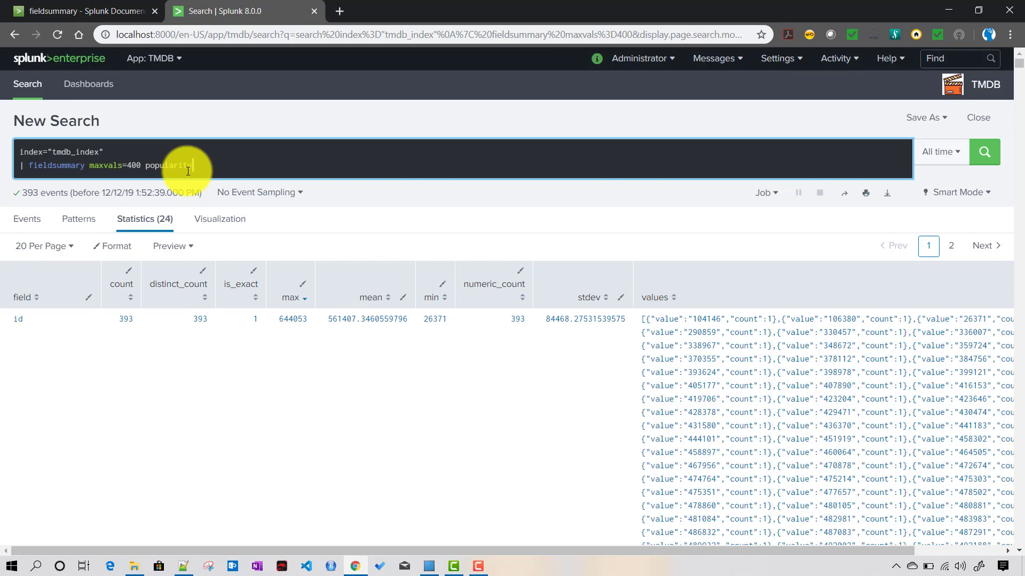
pyautogui.press('Return')
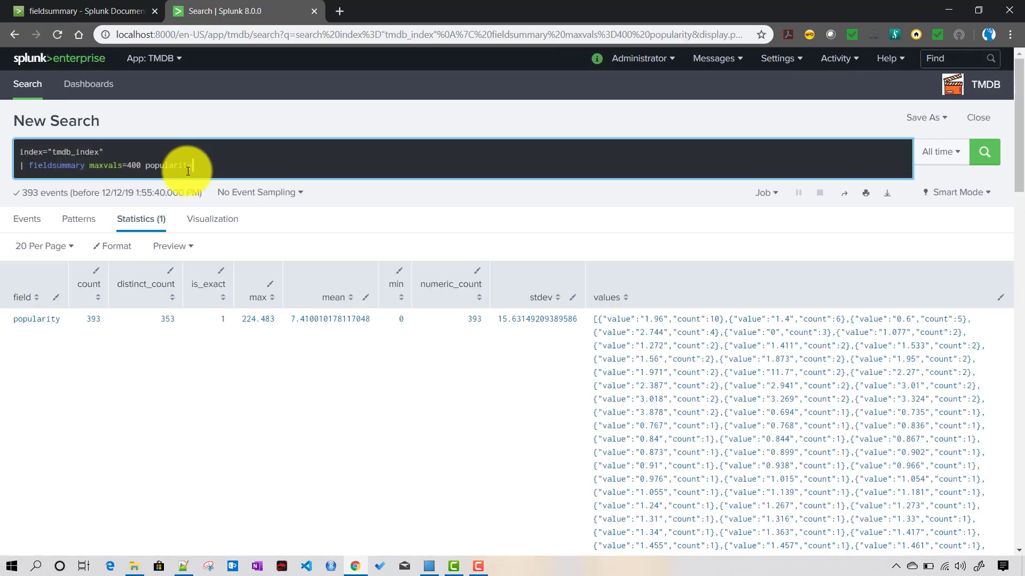
pyautogui.scroll(-3, 255, 374)
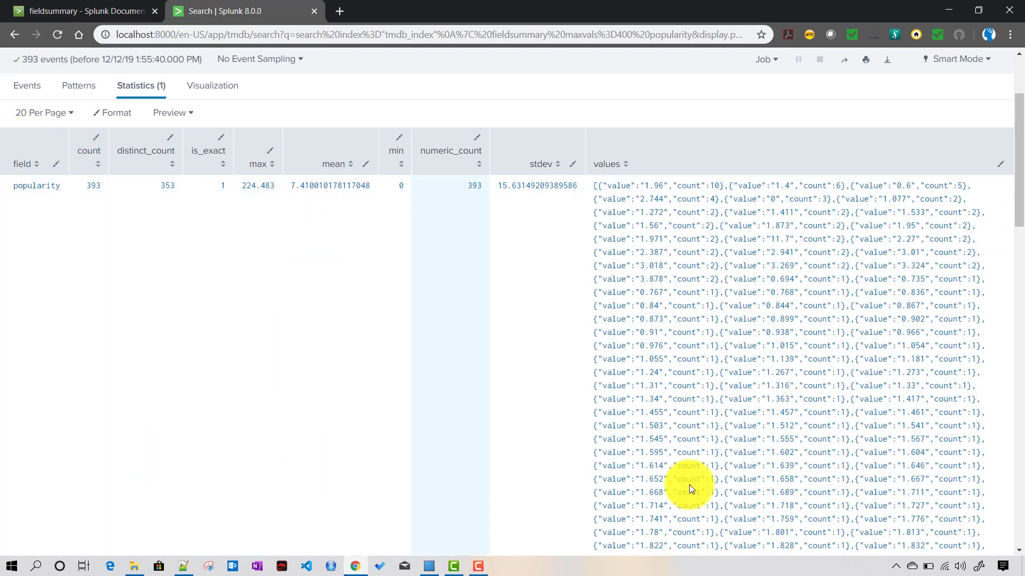
pyautogui.scroll(3, 310, 310)
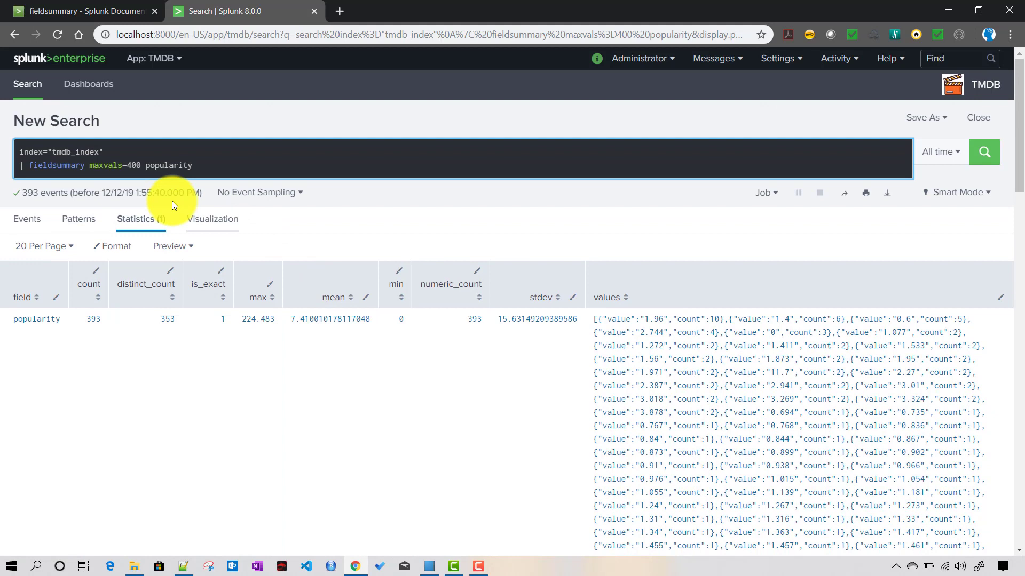
pyautogui.doubleClick(165, 165)
pyautogui.click(206, 169)
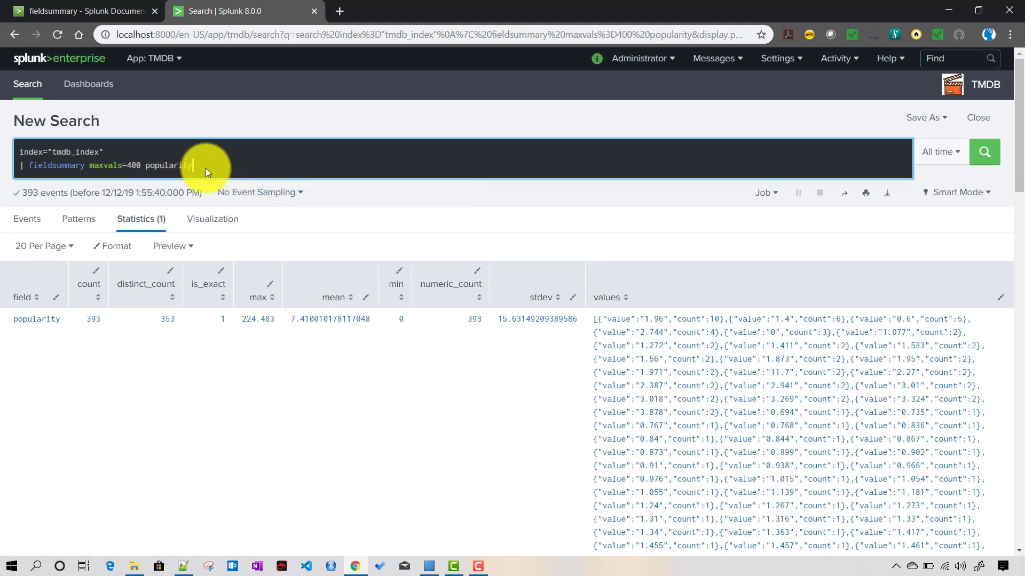